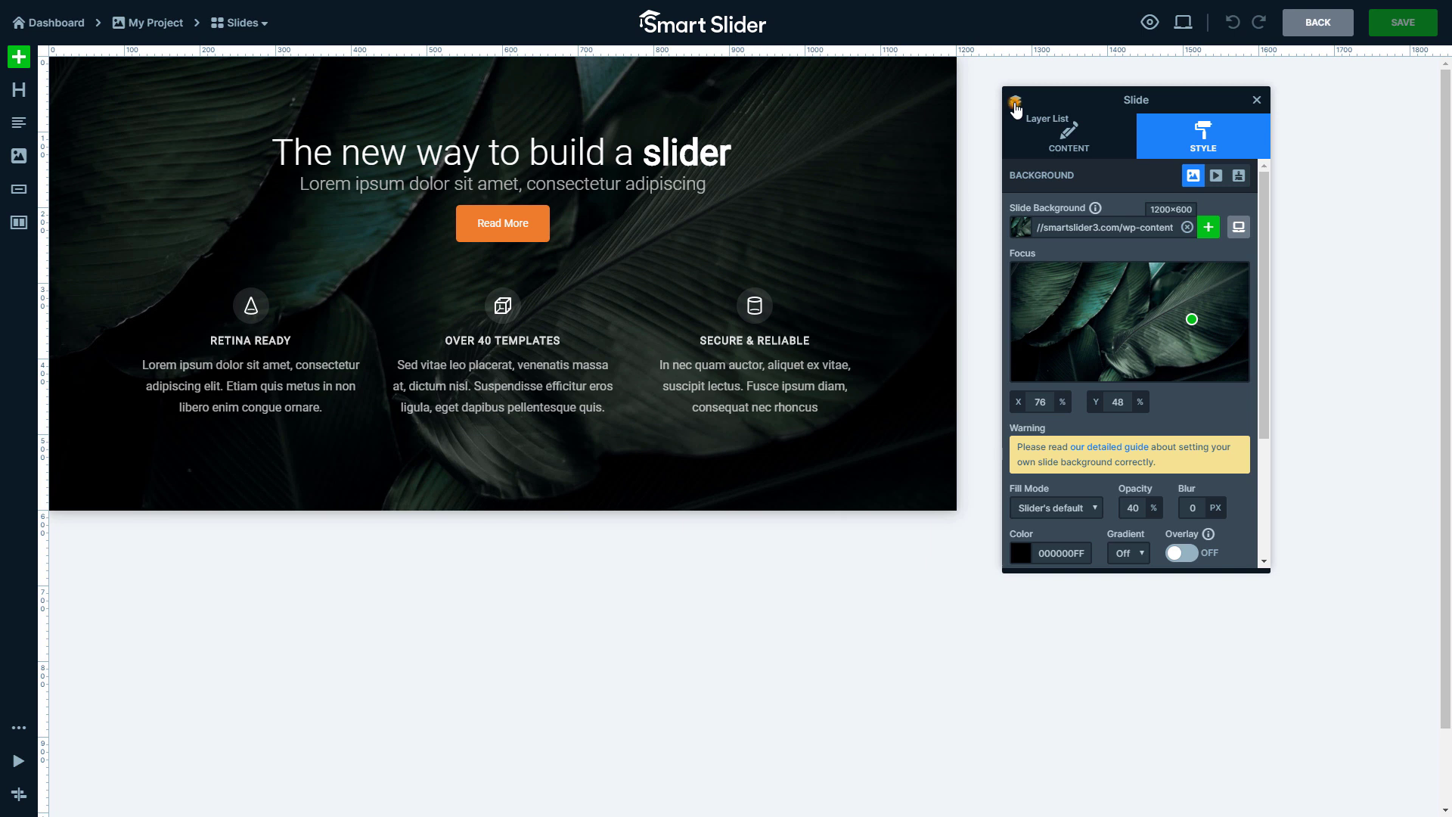
- Show the Layer List and expand all three columns to reveal their image, heading and text layers
{"action": "left_click", "coordinate": [1016, 104]}
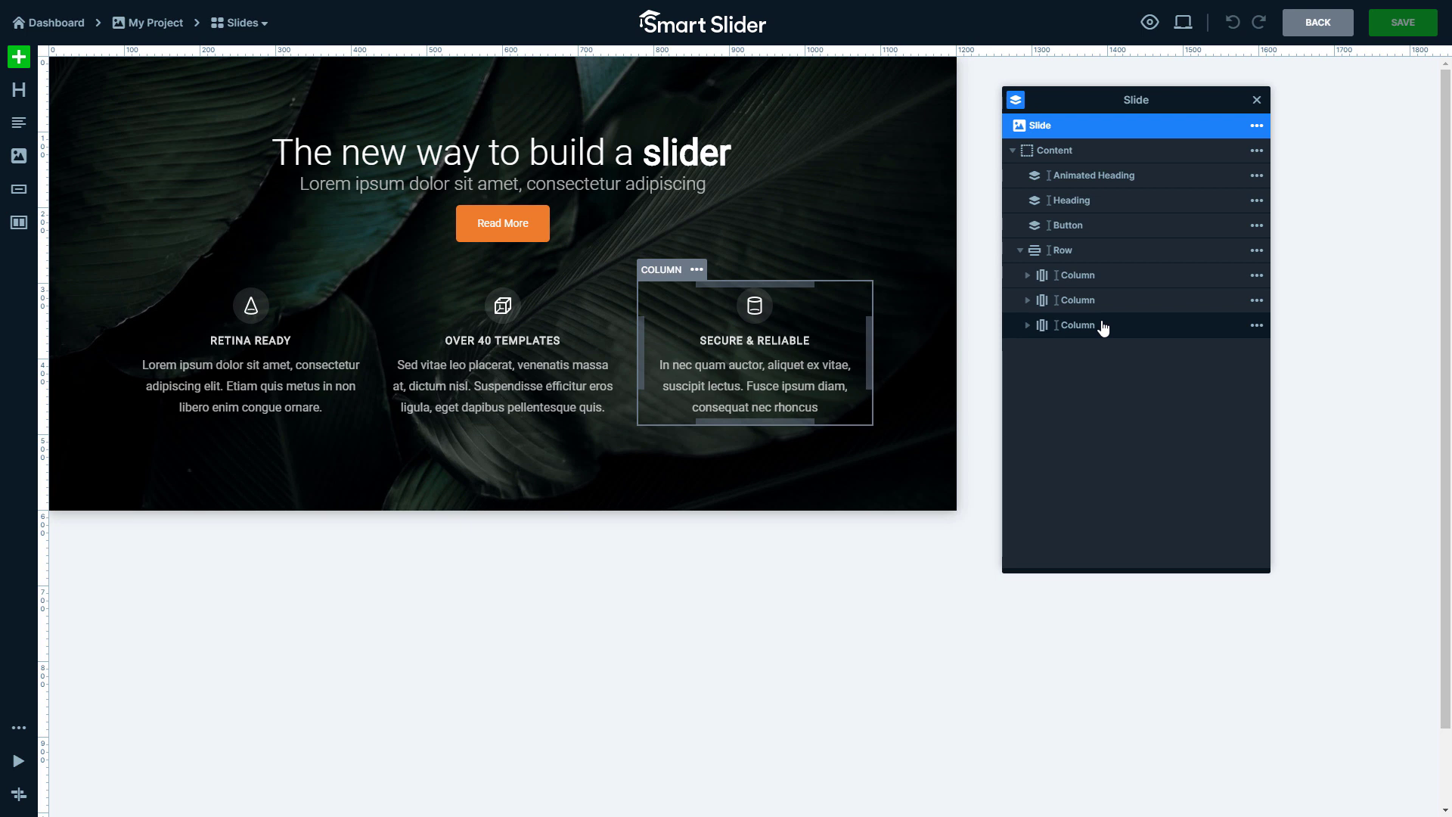
{"action": "left_click", "coordinate": [1028, 326]}
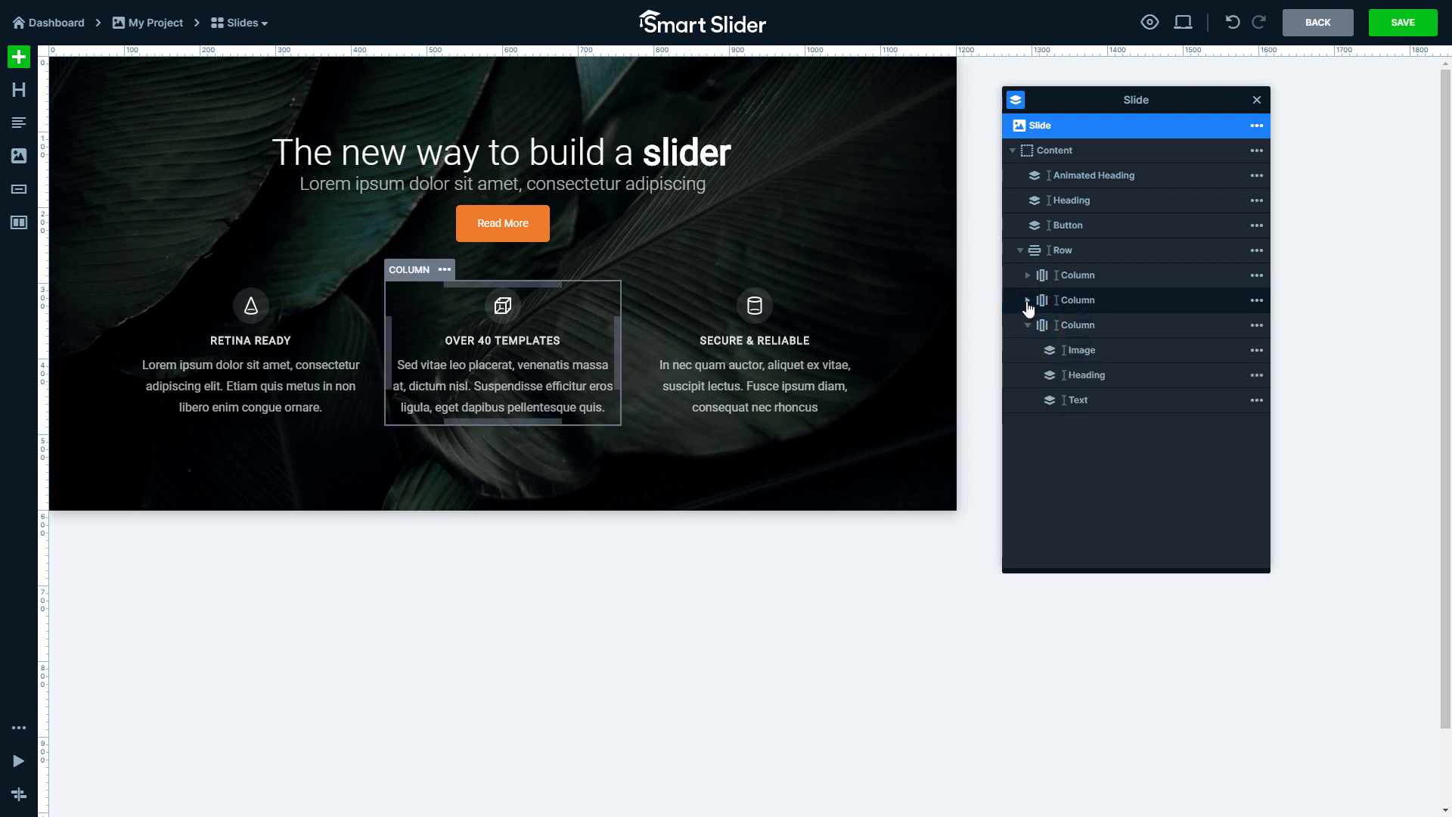
{"action": "left_click", "coordinate": [1027, 301]}
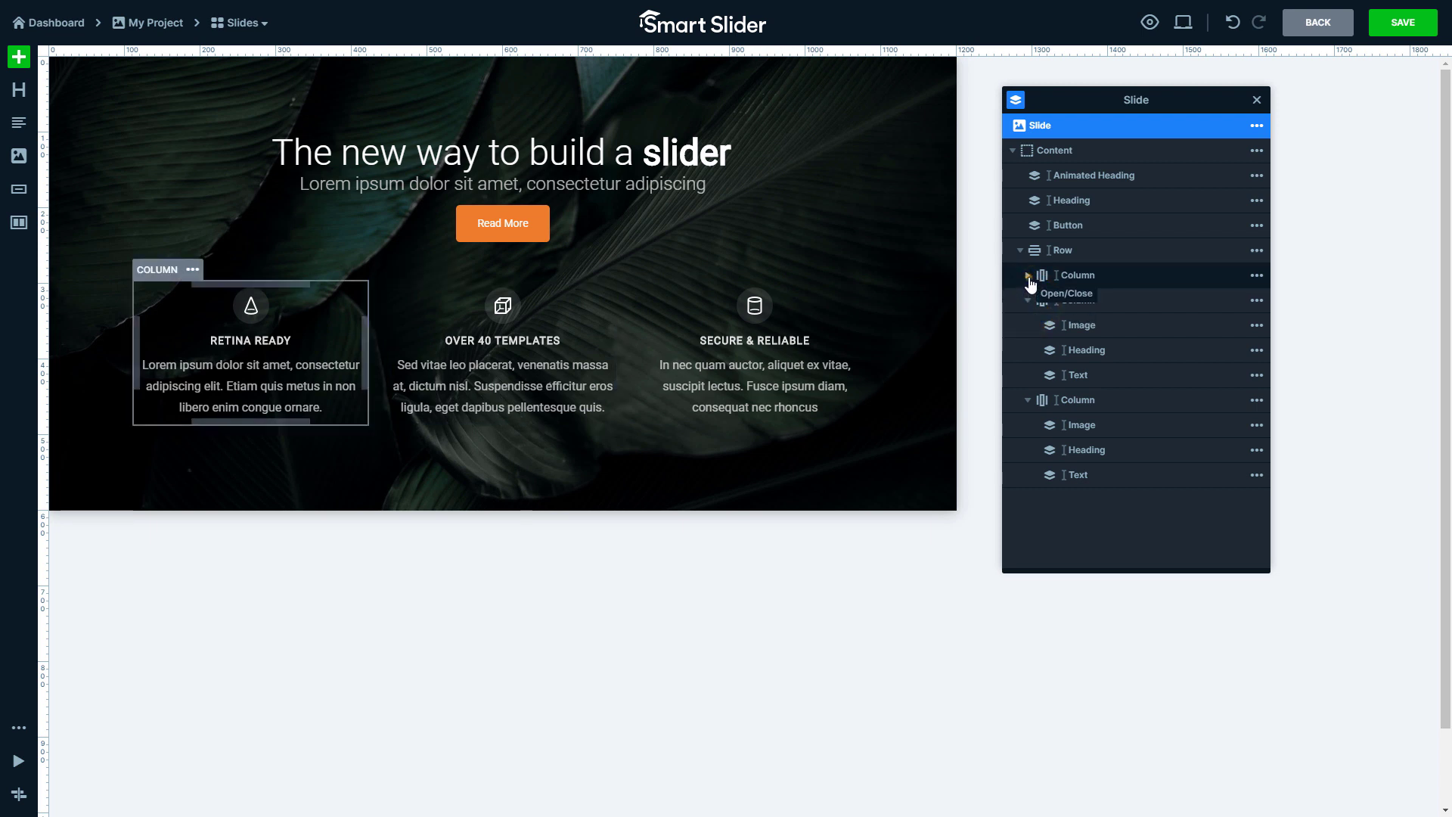
{"action": "left_click", "coordinate": [1028, 277]}
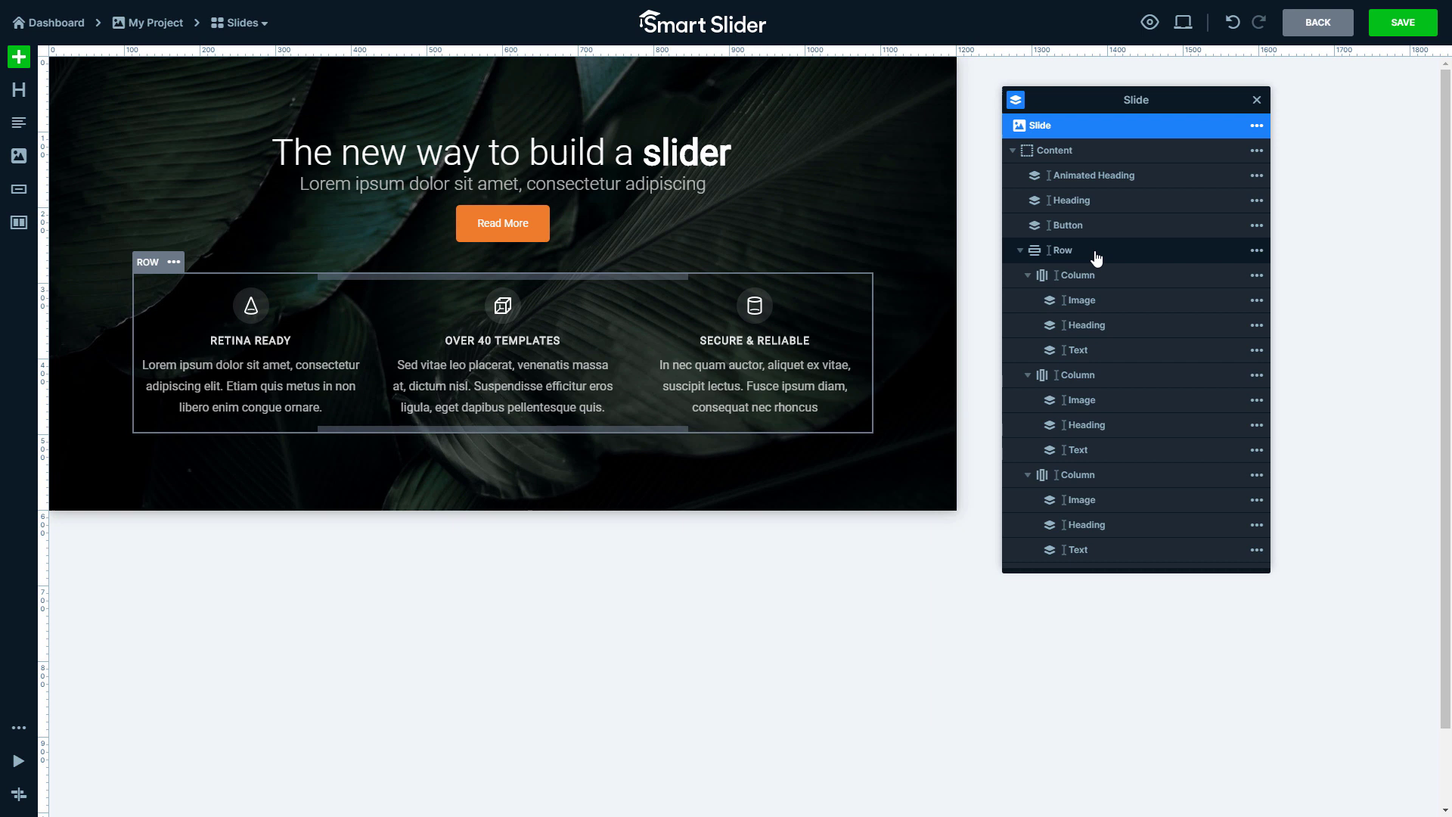
- Leave the Layer List to return to the 'The new way to build a slider' background settings
{"action": "left_click_drag", "start_coordinate": [1097, 259], "coordinate": [669, 184]}
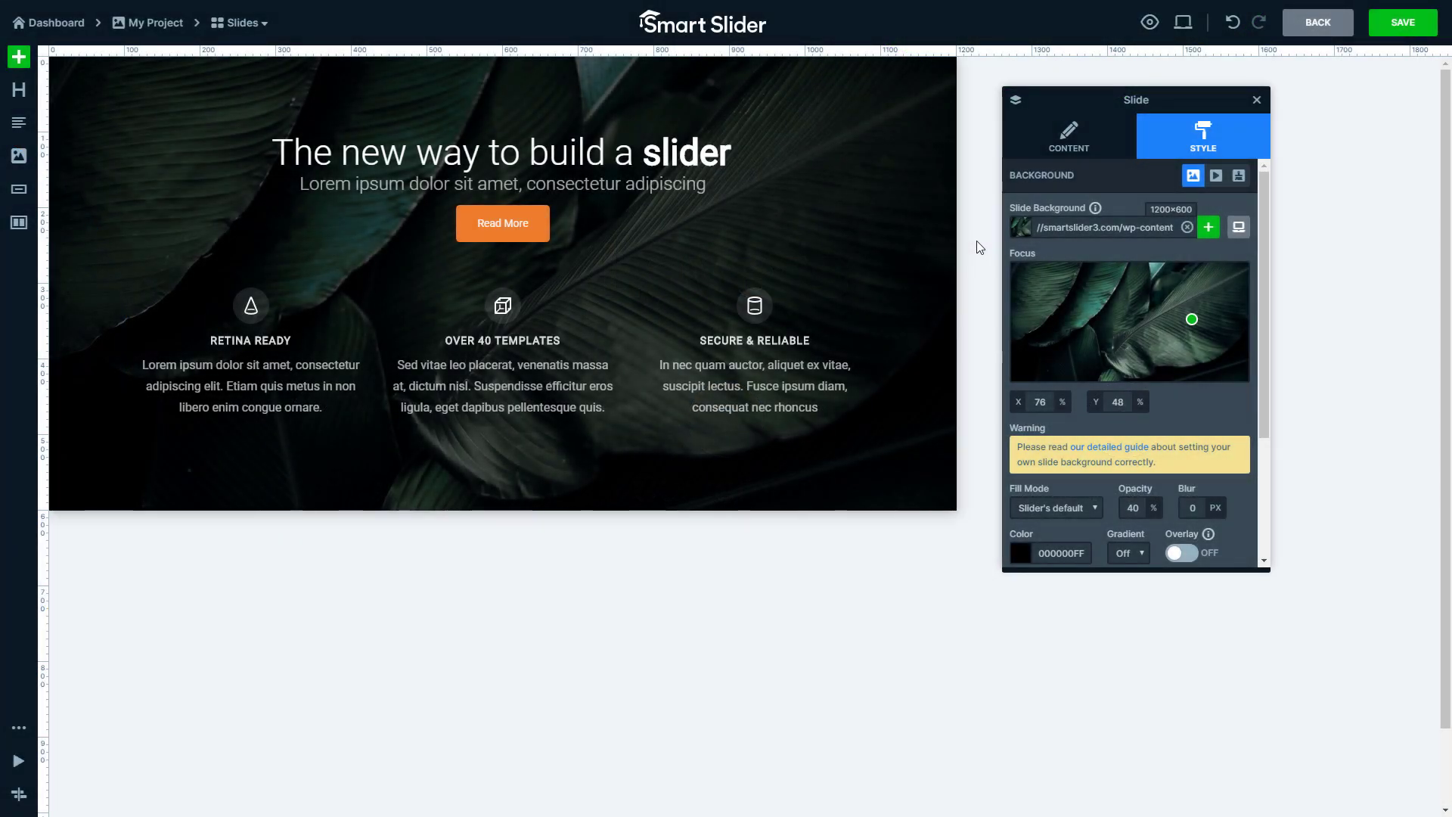
{"action": "left_click", "coordinate": [631, 227]}
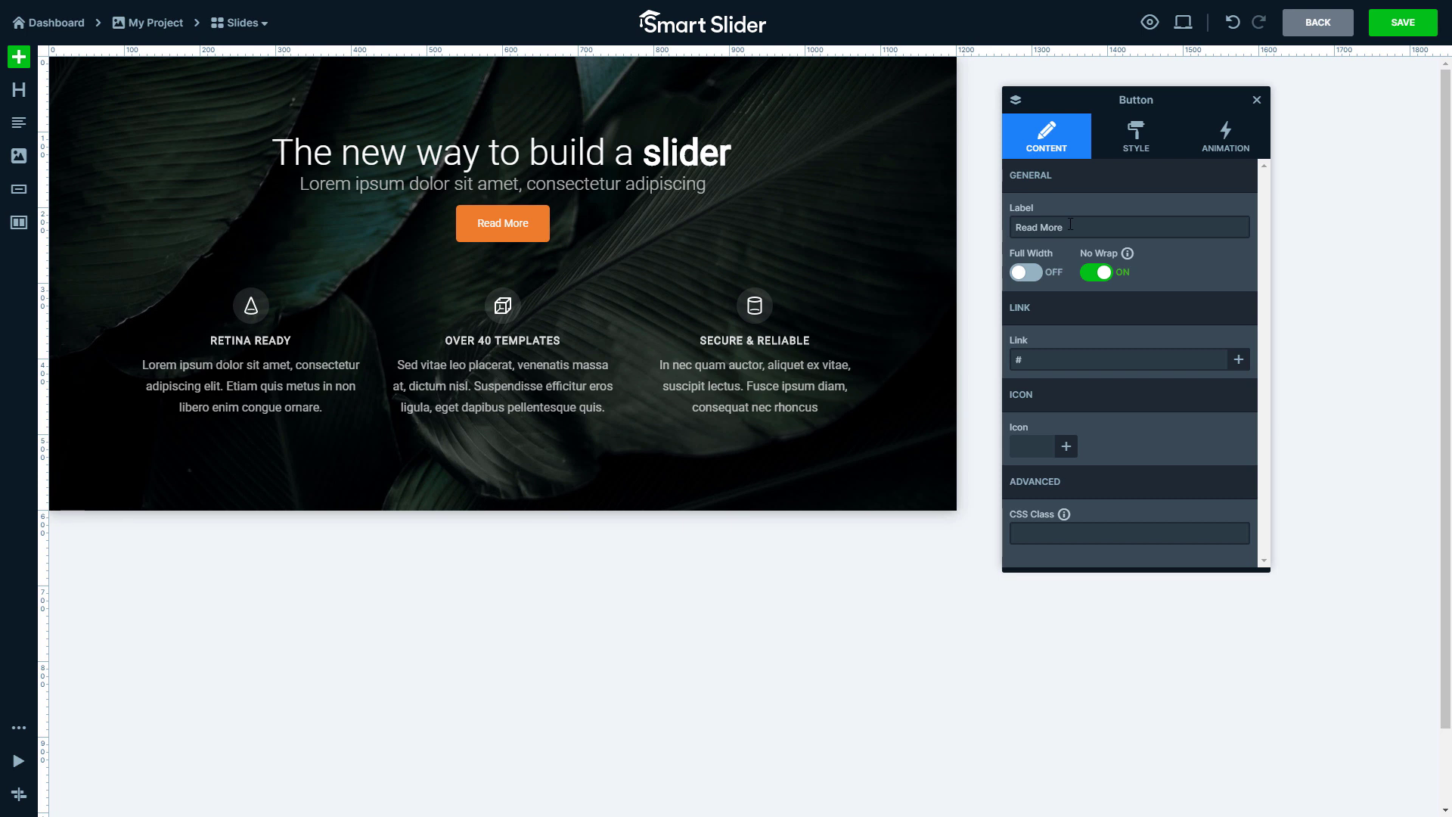
{"action": "left_click_drag", "start_coordinate": [1067, 222], "coordinate": [1016, 226]}
{"action": "type", "text": "Dow"}
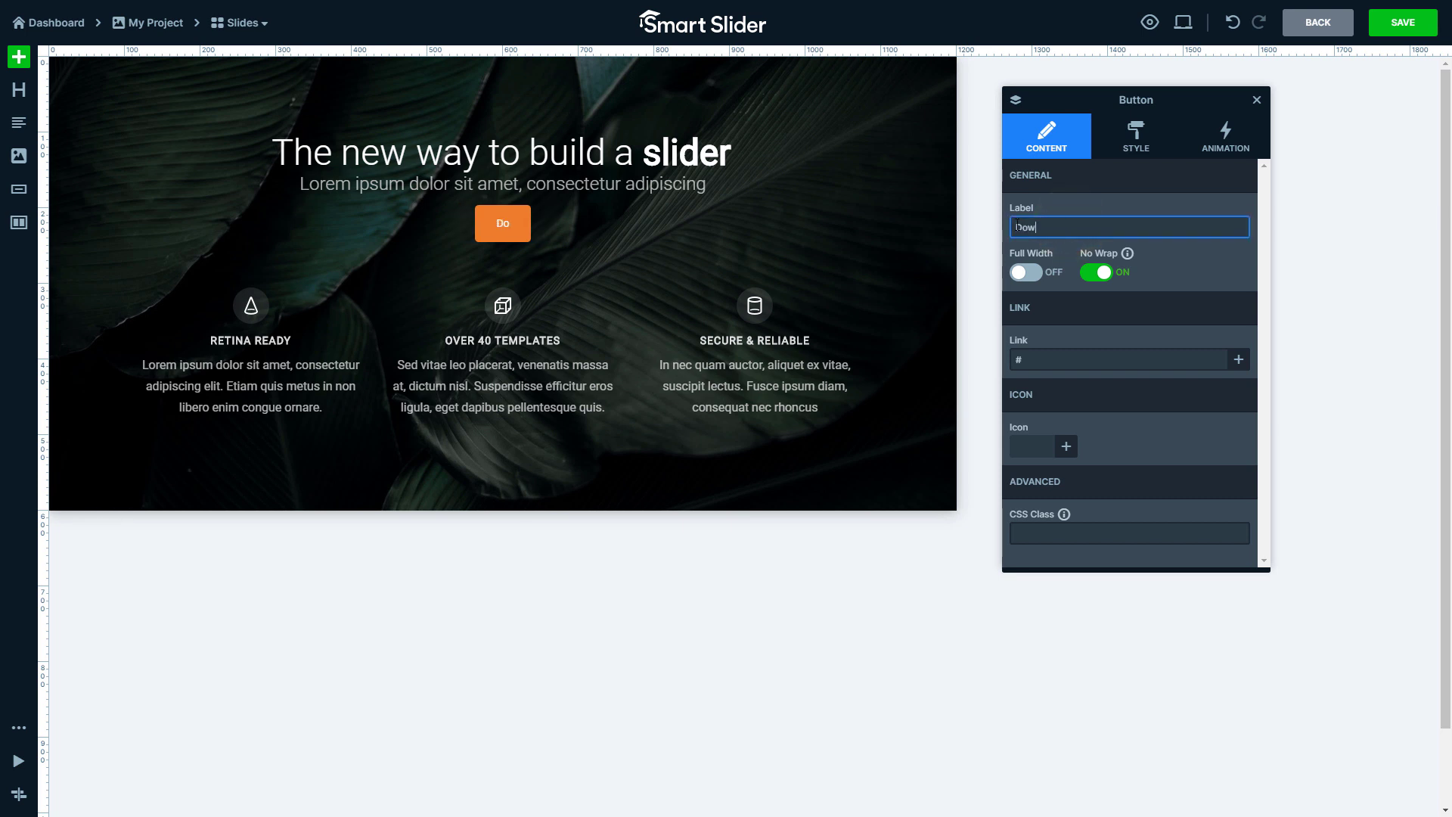
{"action": "type", "text": "nload Now"}
{"action": "key", "text": "Return"}
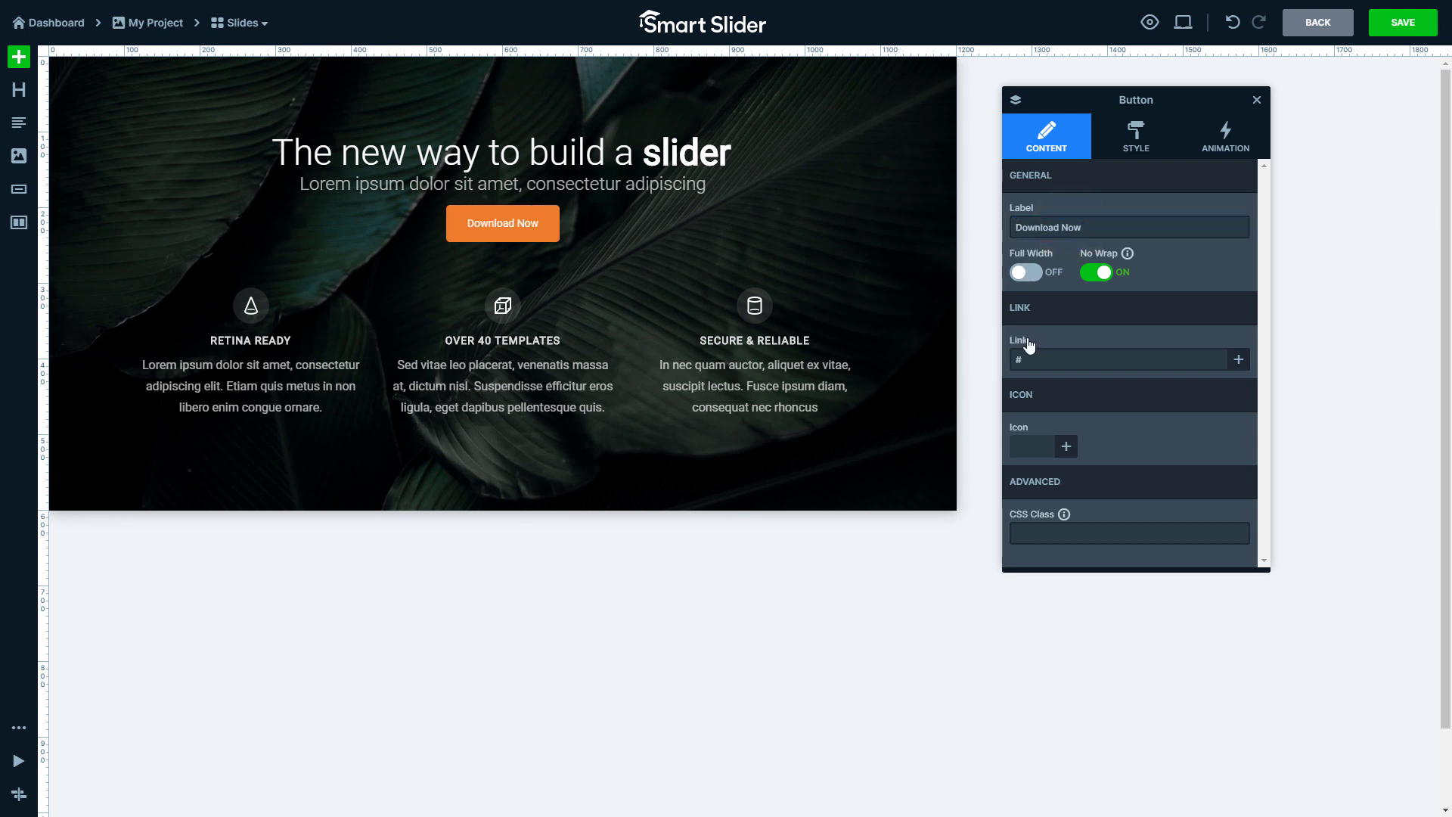
{"action": "double_click", "coordinate": [1019, 359]}
{"action": "type", "text": "h"}
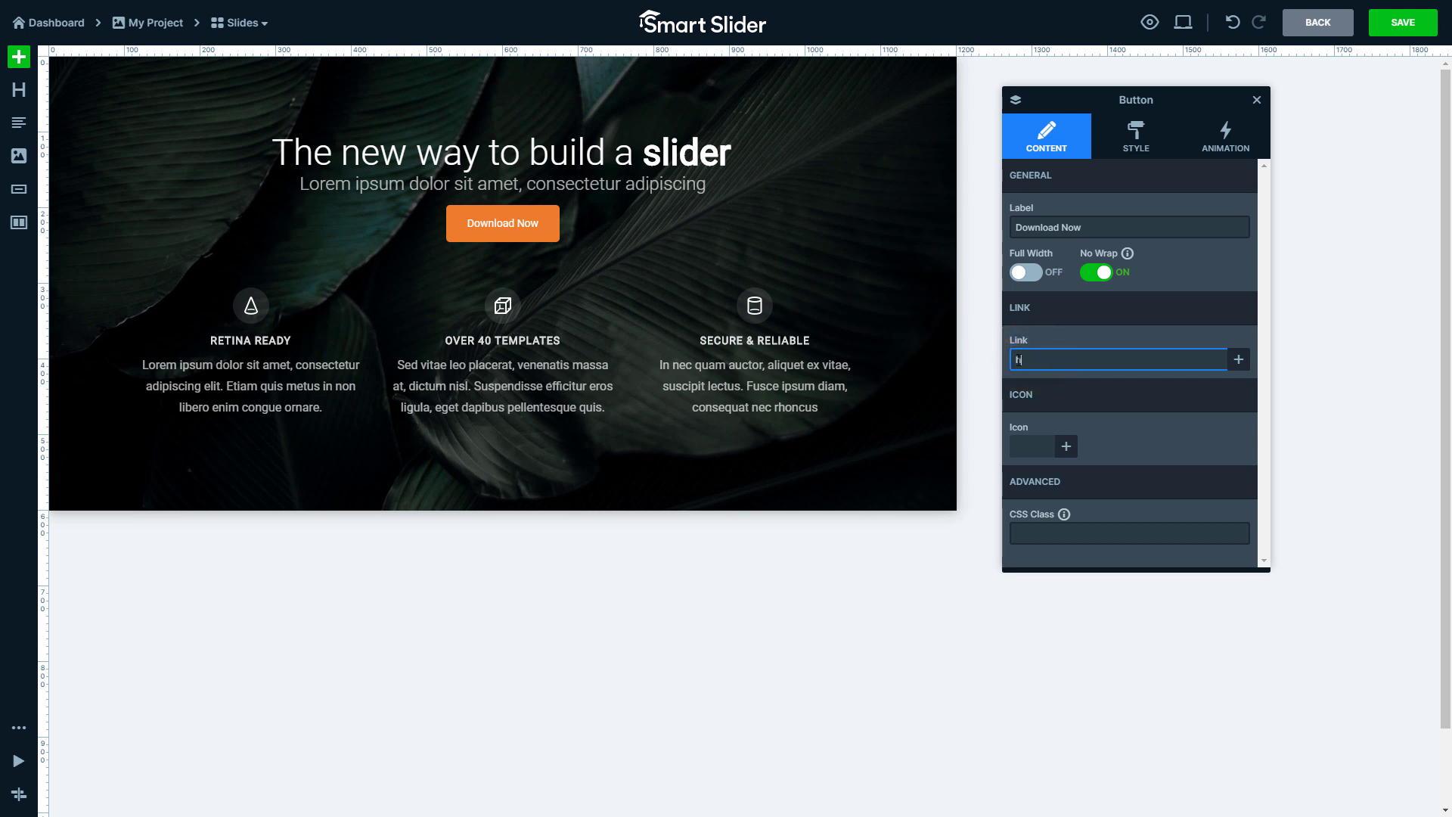
{"action": "type", "text": "ttps://smartslider3.com"}
{"action": "key", "text": "Return"}
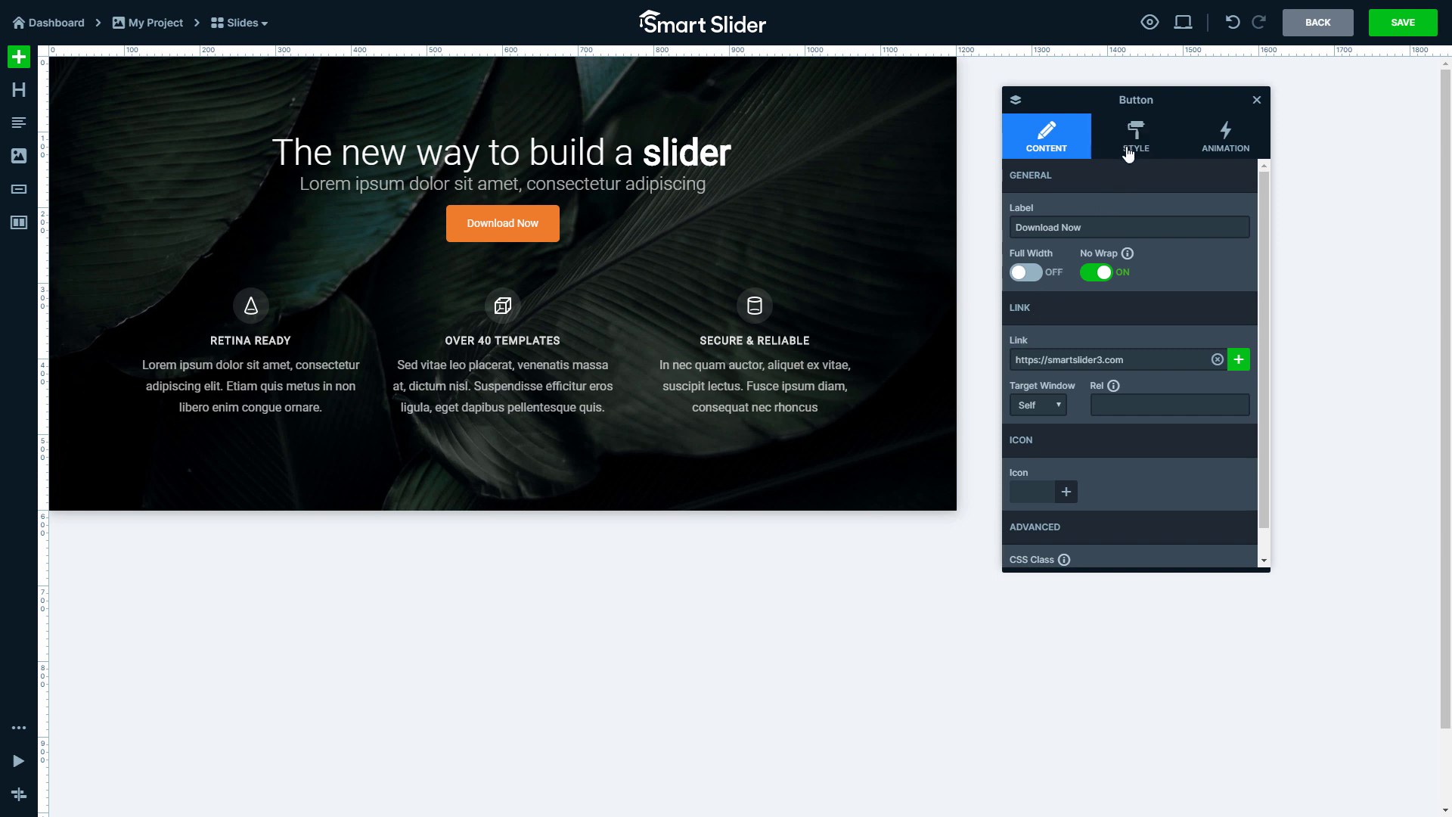
- Set the Download Now button's font weight to Bold, keeping the current font family
{"action": "left_click", "coordinate": [1133, 154]}
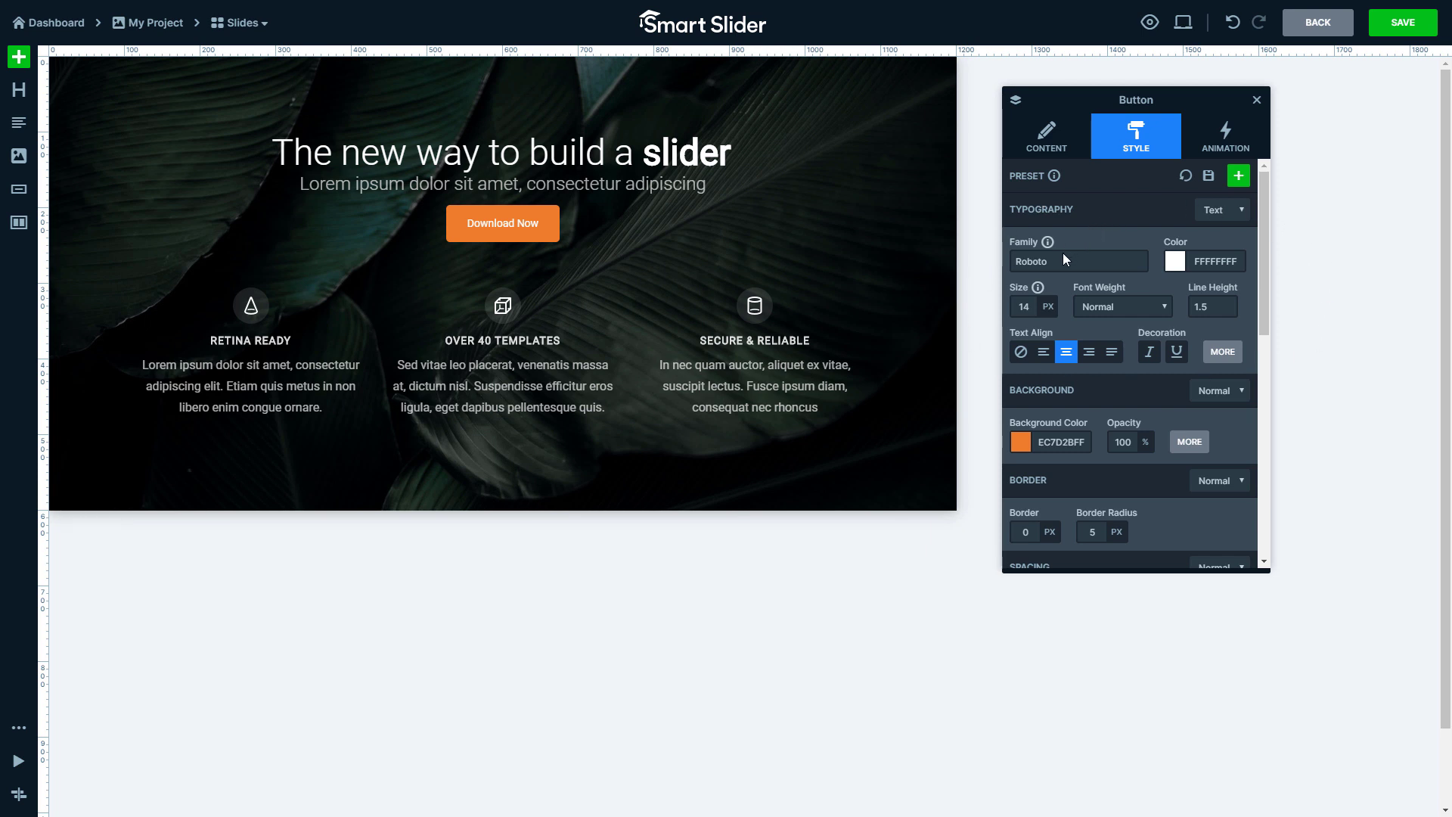
{"action": "left_click", "coordinate": [1025, 303]}
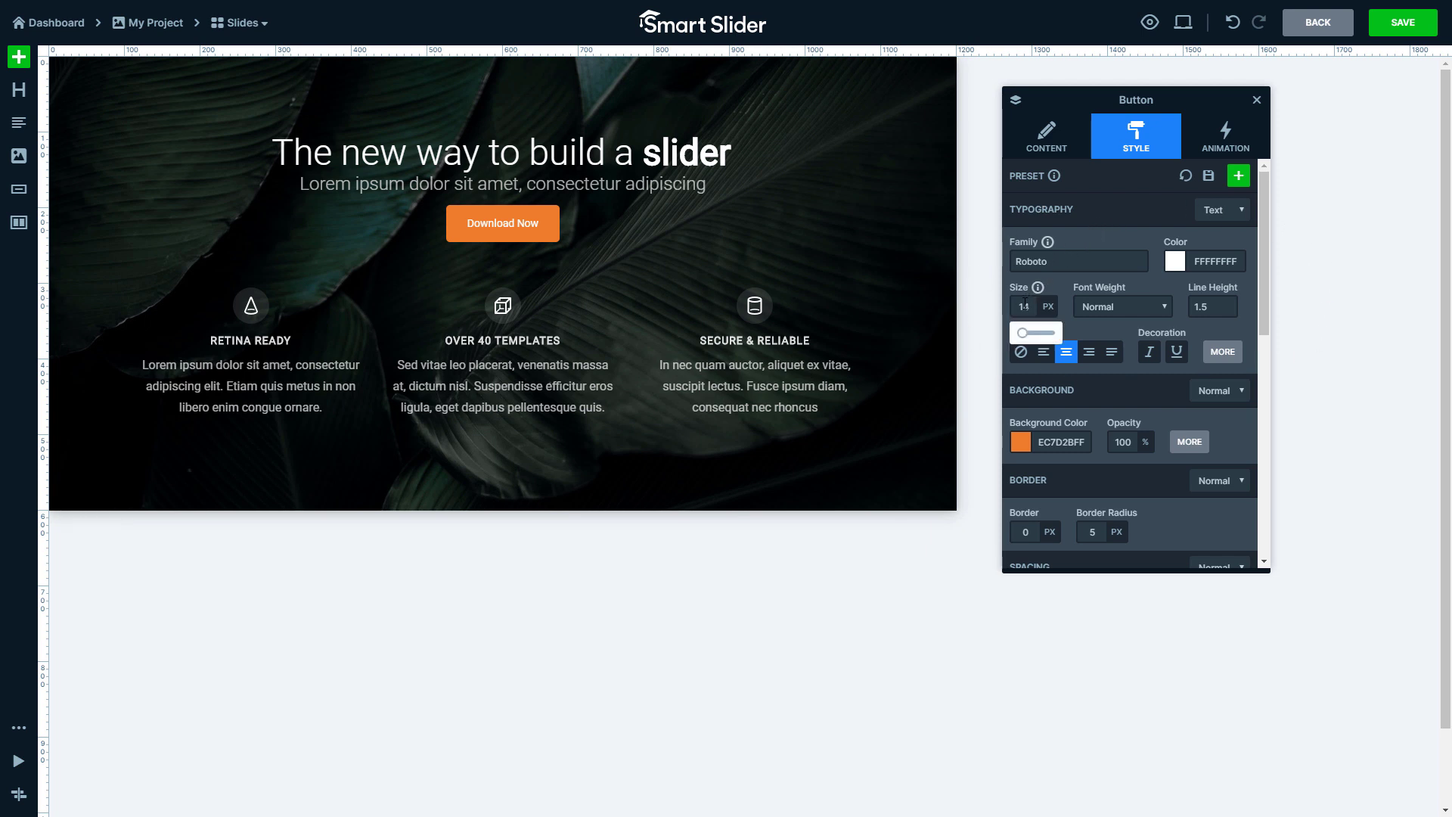
{"action": "left_click", "coordinate": [1071, 264]}
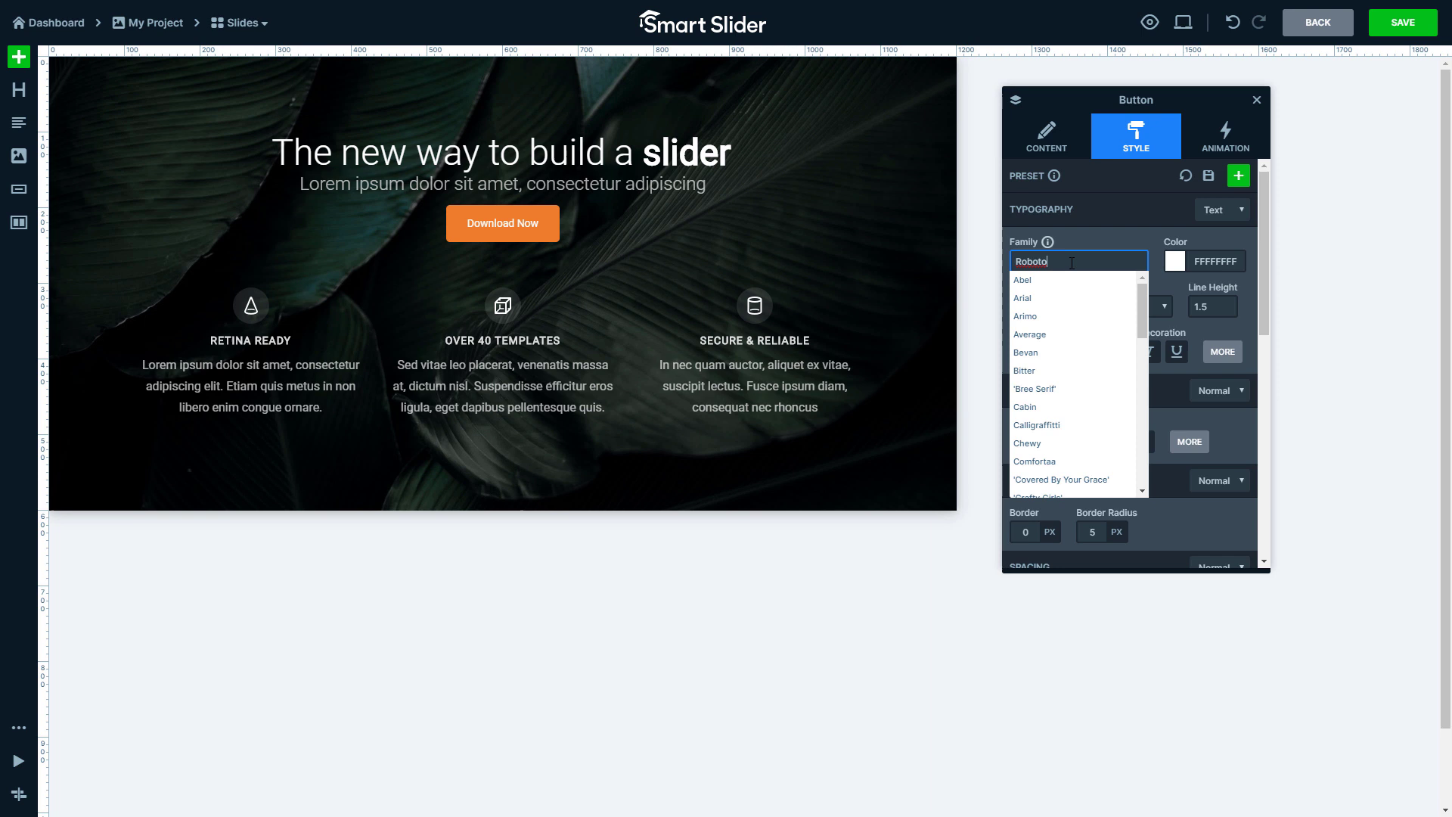
{"action": "key", "text": "Escape"}
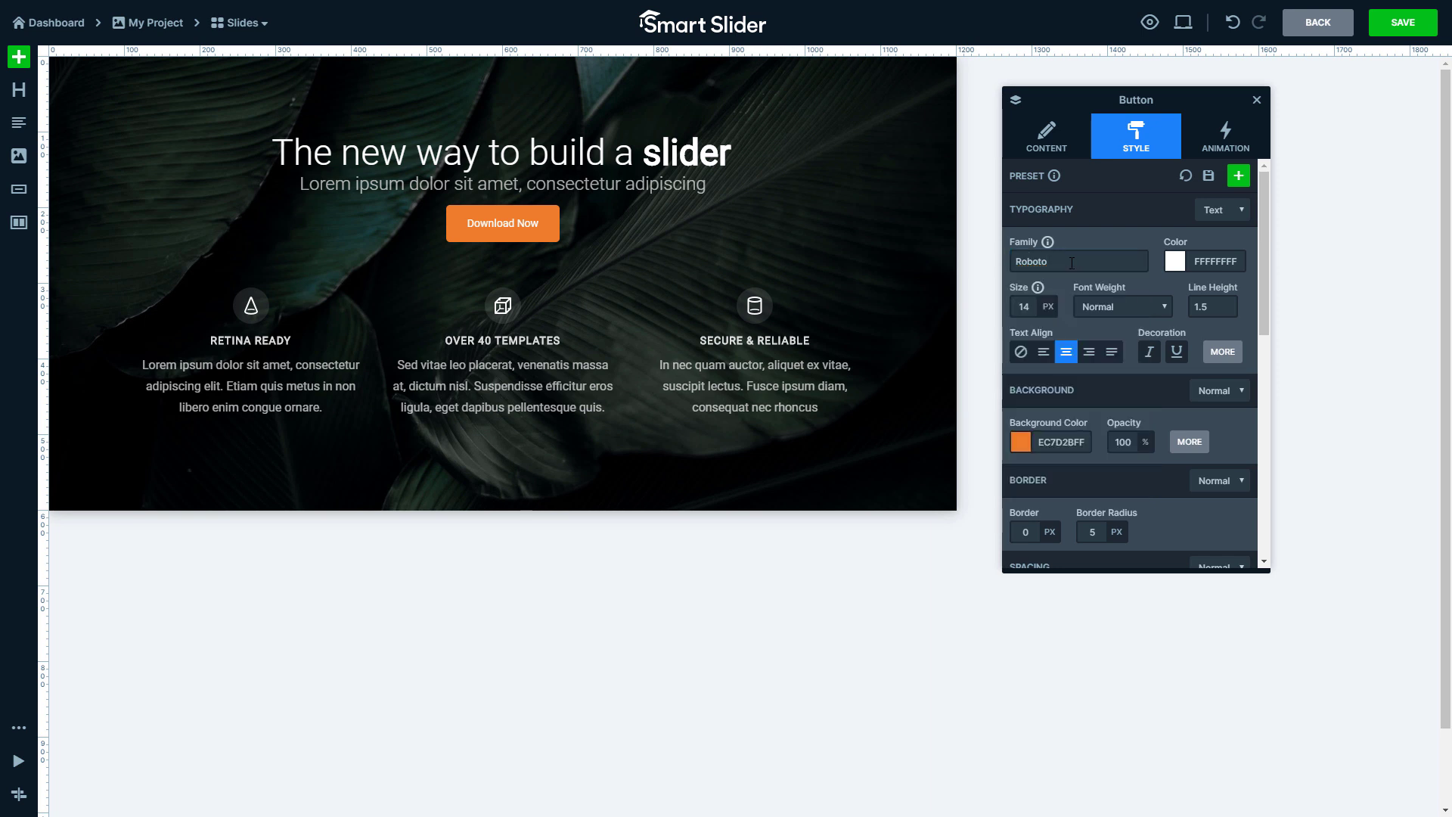
{"action": "left_click", "coordinate": [1159, 307]}
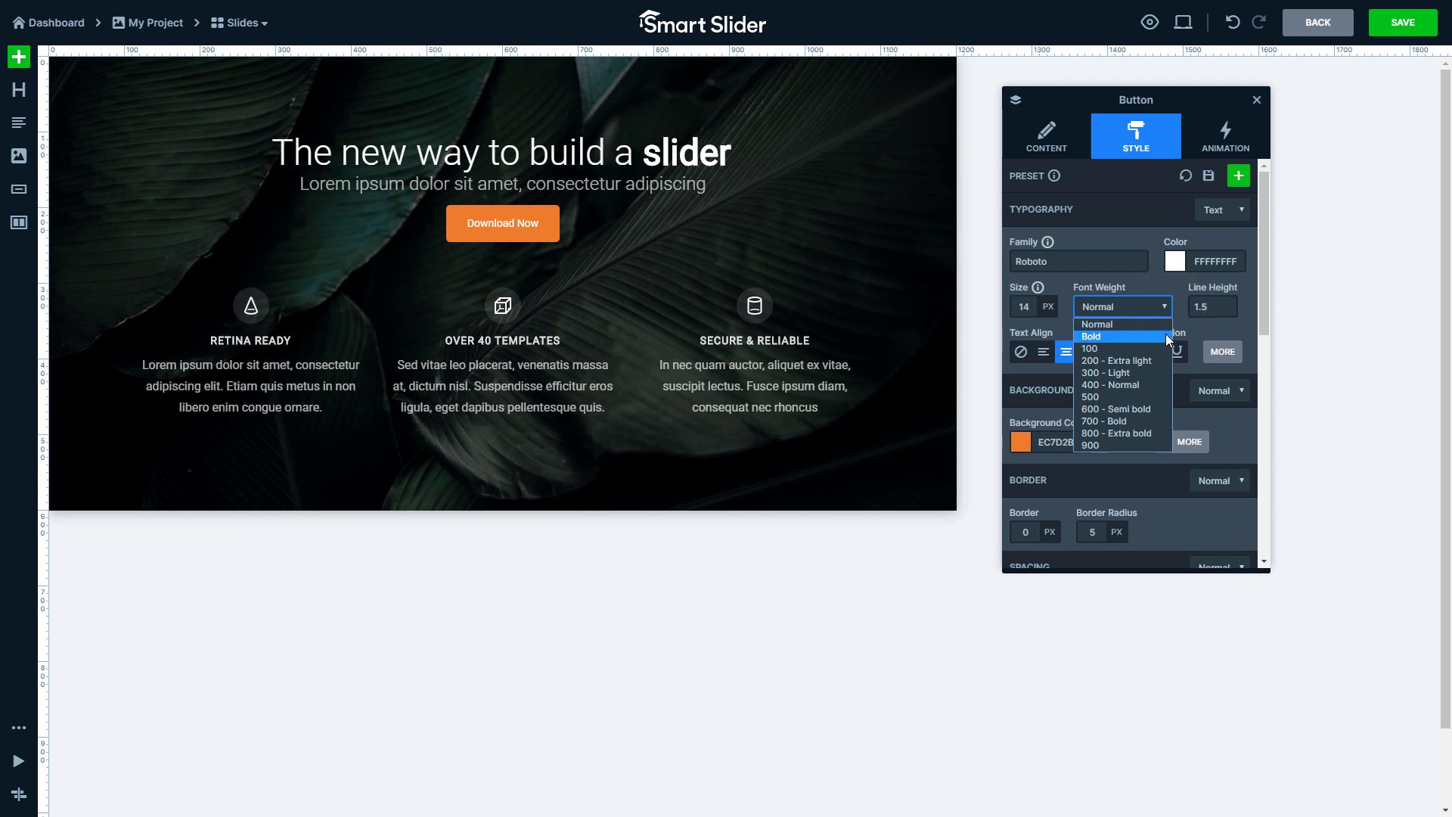
{"action": "left_click", "coordinate": [1165, 334]}
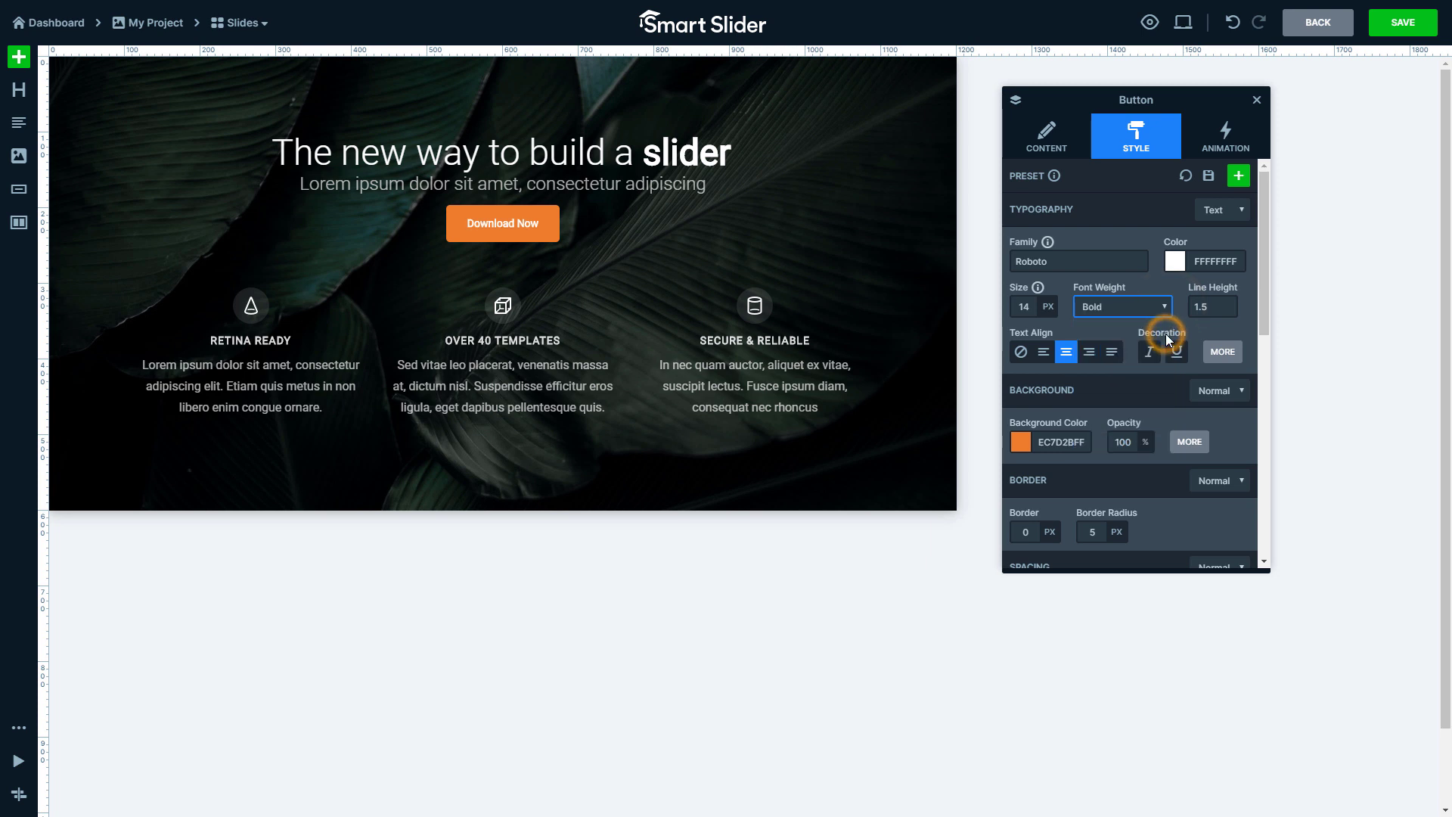
- Set the button text's letter spacing to 1px in the extra typography options
{"action": "left_click", "coordinate": [1232, 365]}
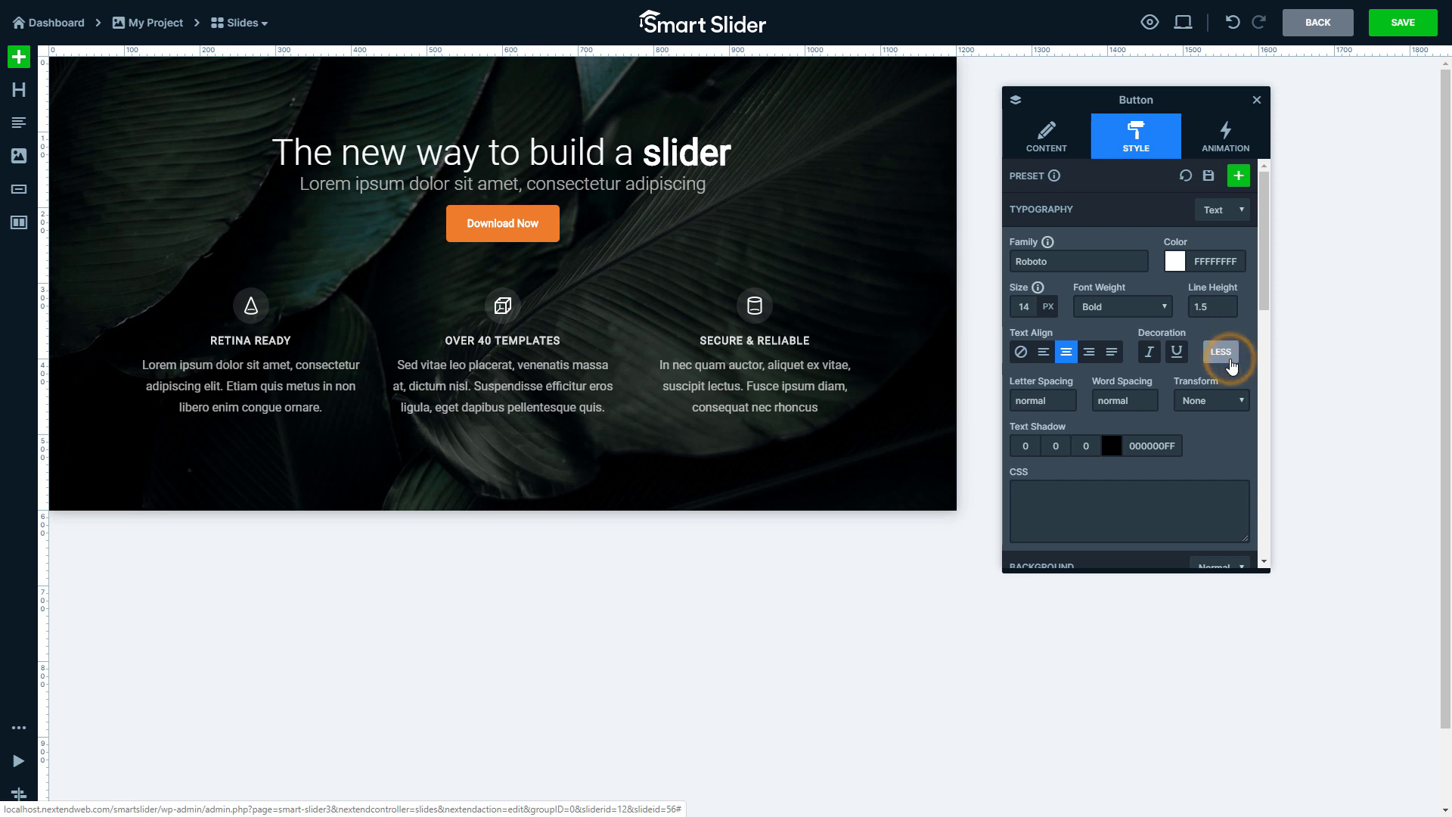
{"action": "left_click", "coordinate": [1064, 400]}
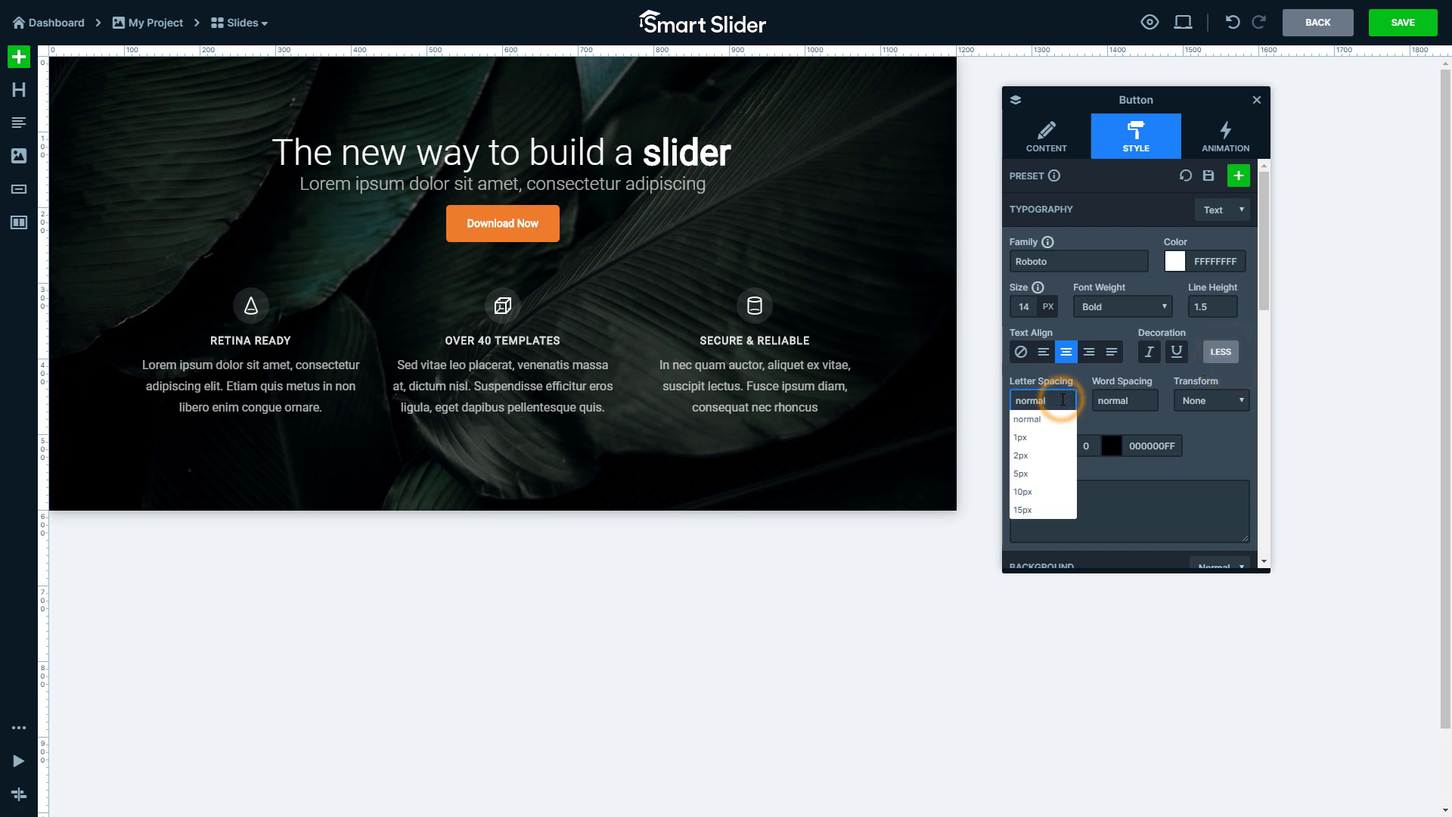
{"action": "left_click", "coordinate": [1061, 438]}
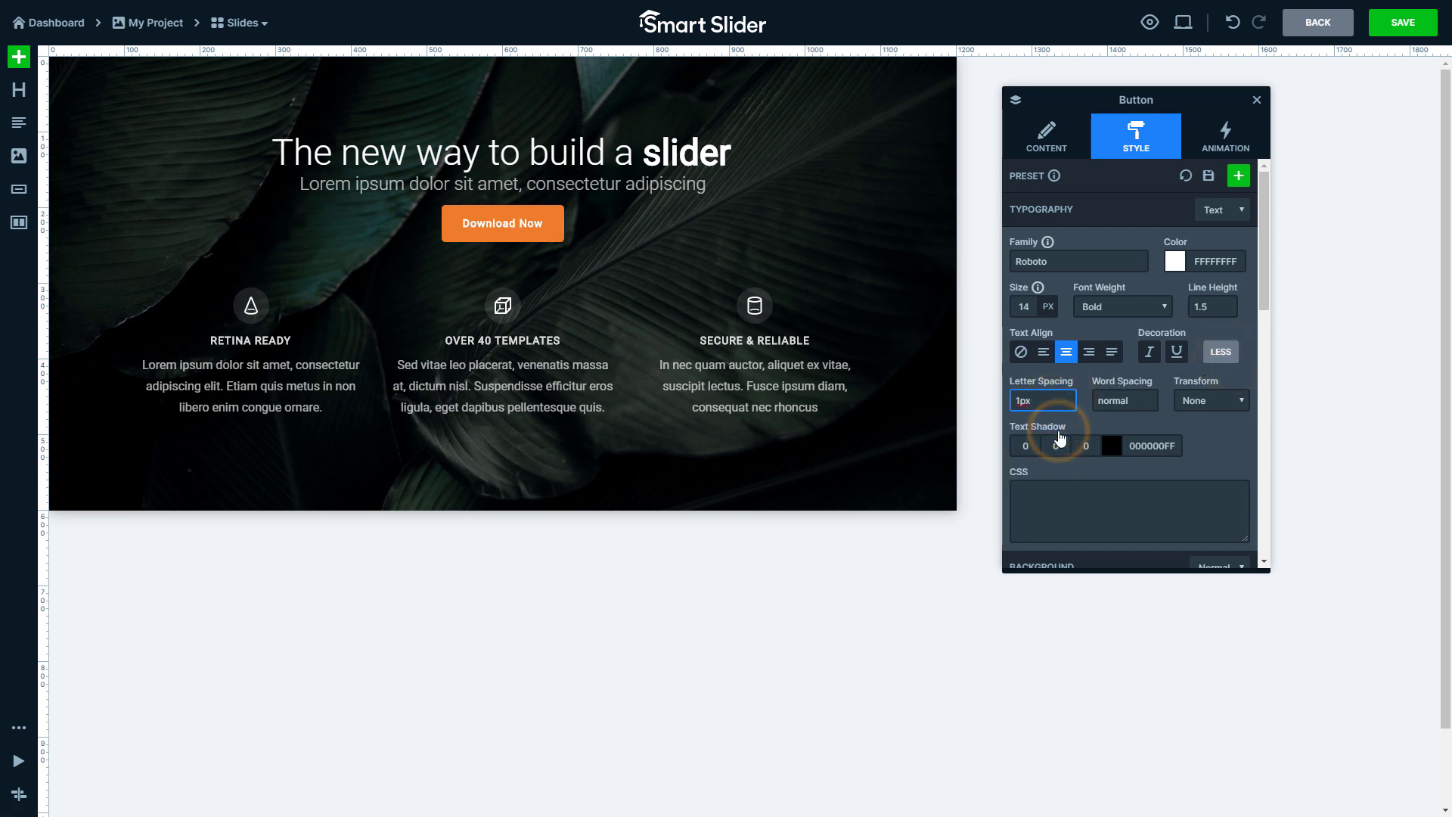
{"action": "left_click", "coordinate": [1224, 362]}
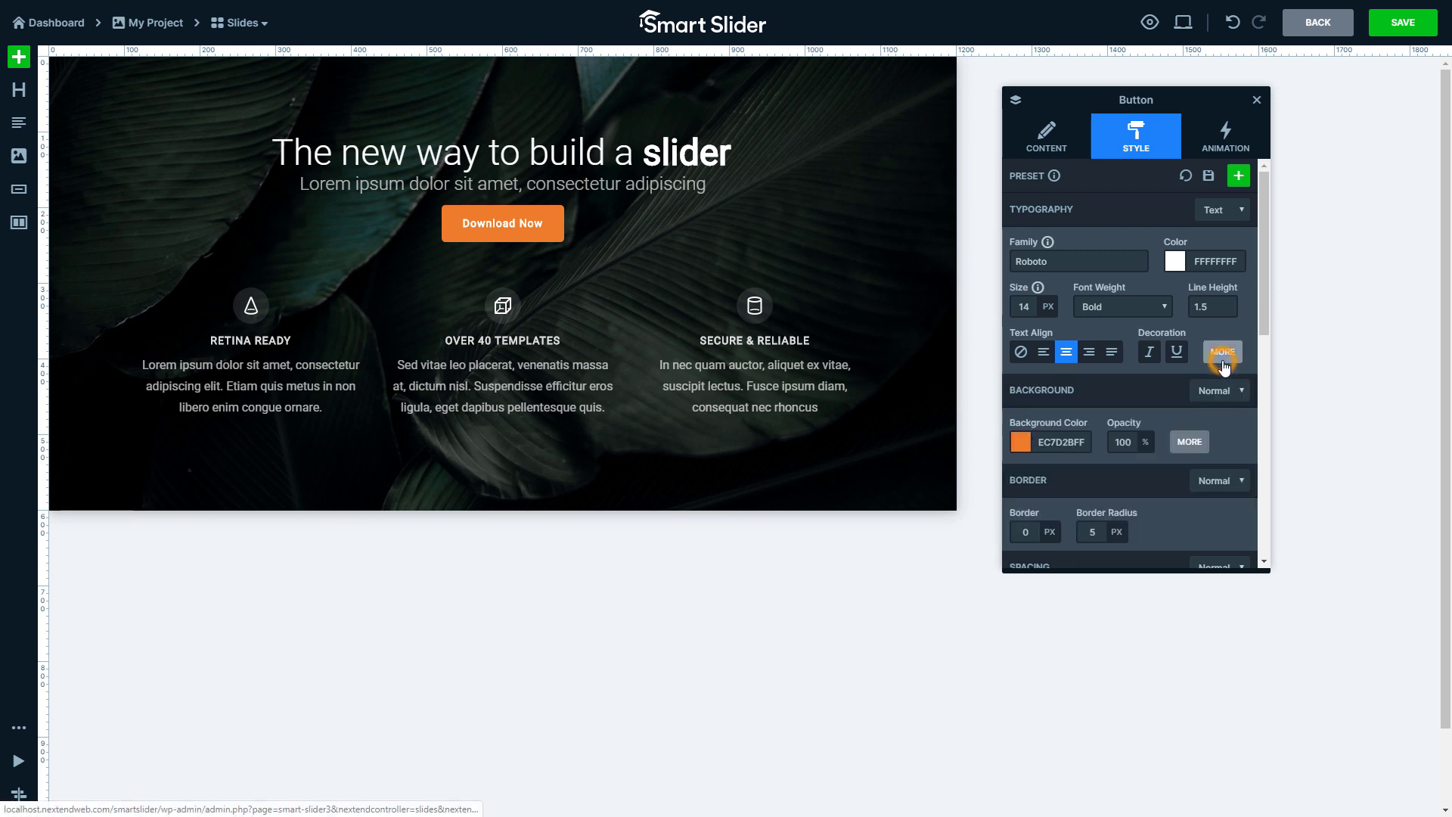
- Give the Download Now button a blue background and a 70px bottom margin
{"action": "left_click", "coordinate": [1021, 442]}
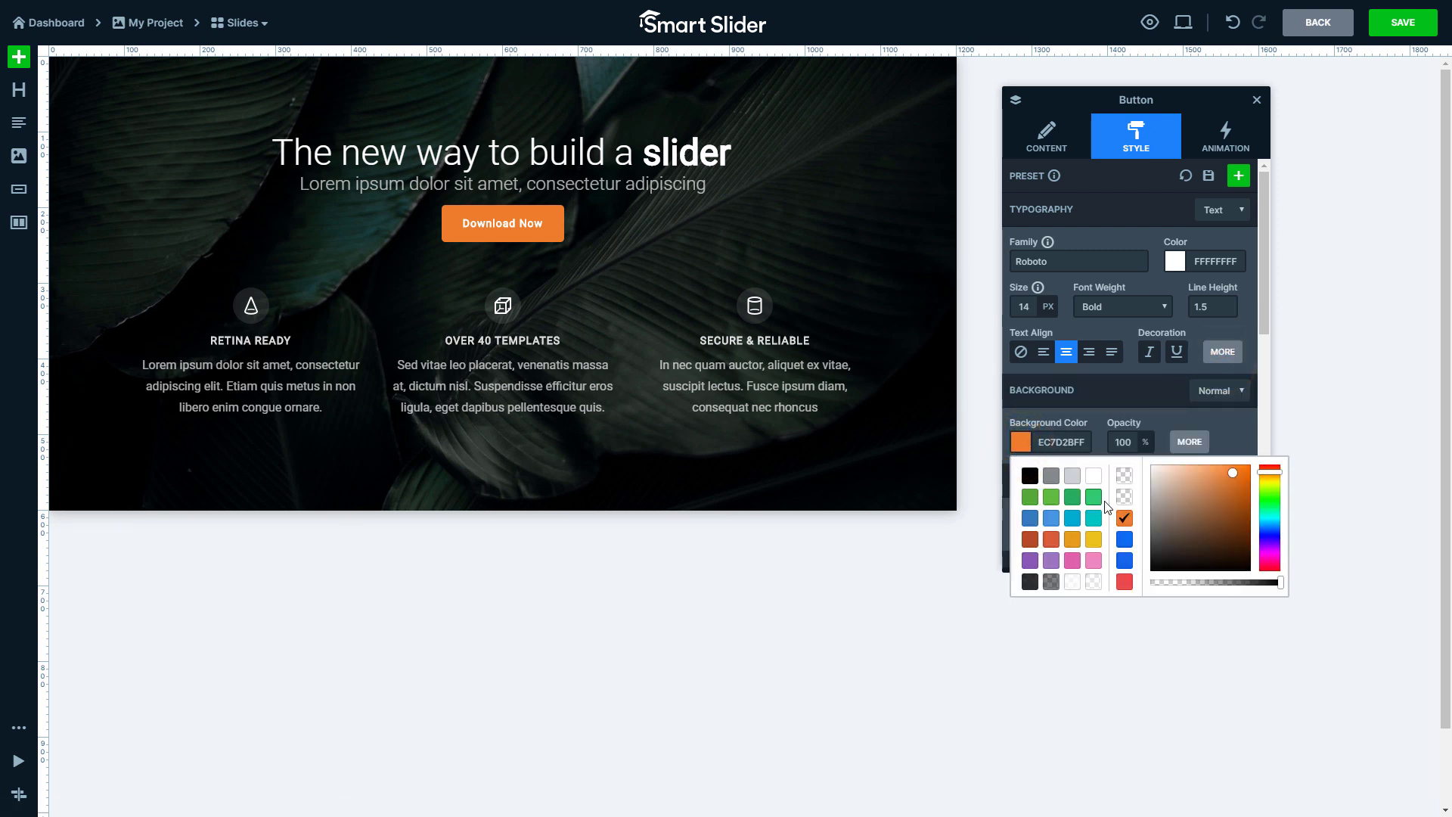
{"action": "left_click", "coordinate": [1125, 539]}
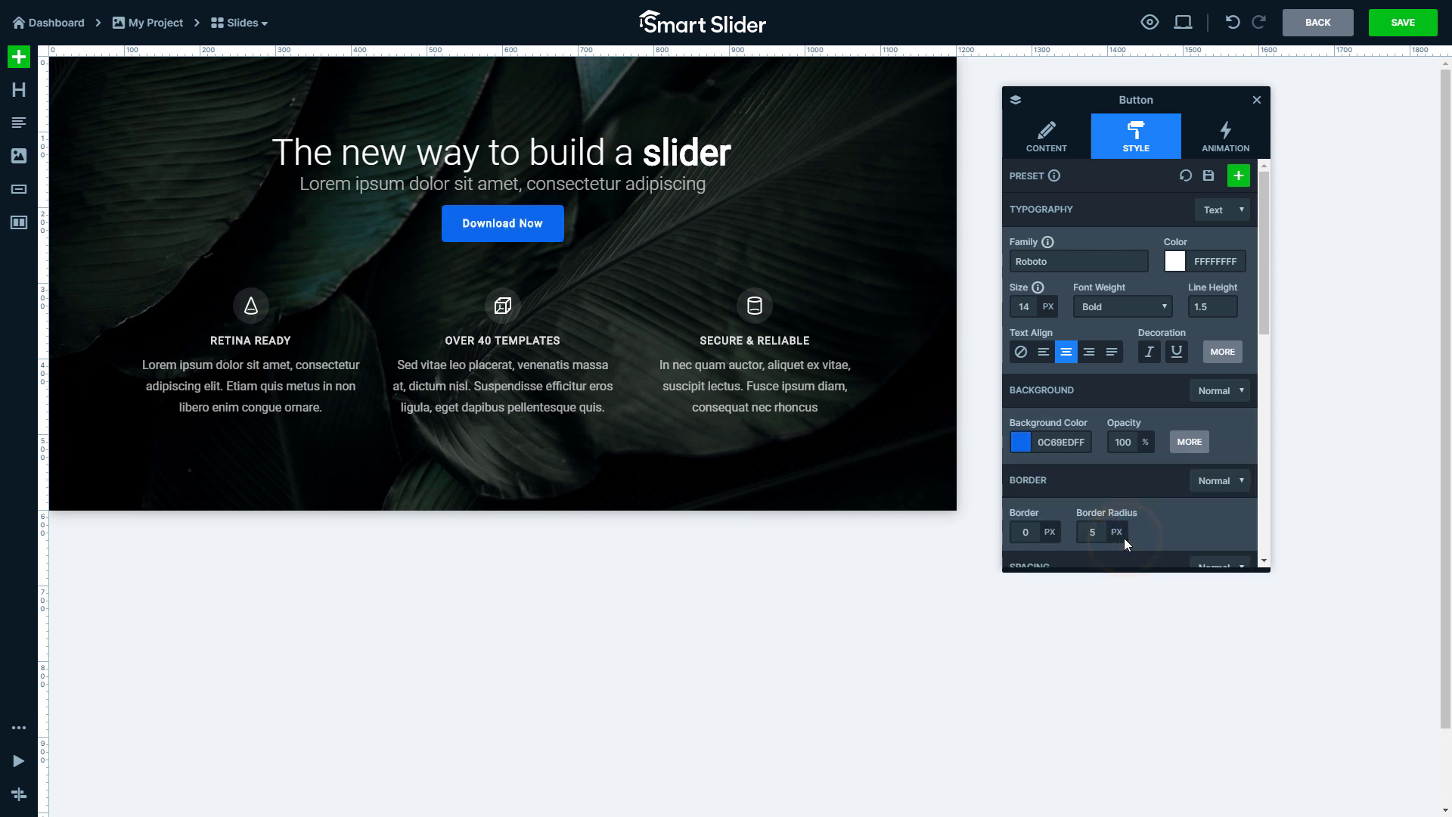
{"action": "left_click_drag", "start_coordinate": [1261, 299], "coordinate": [1246, 531]}
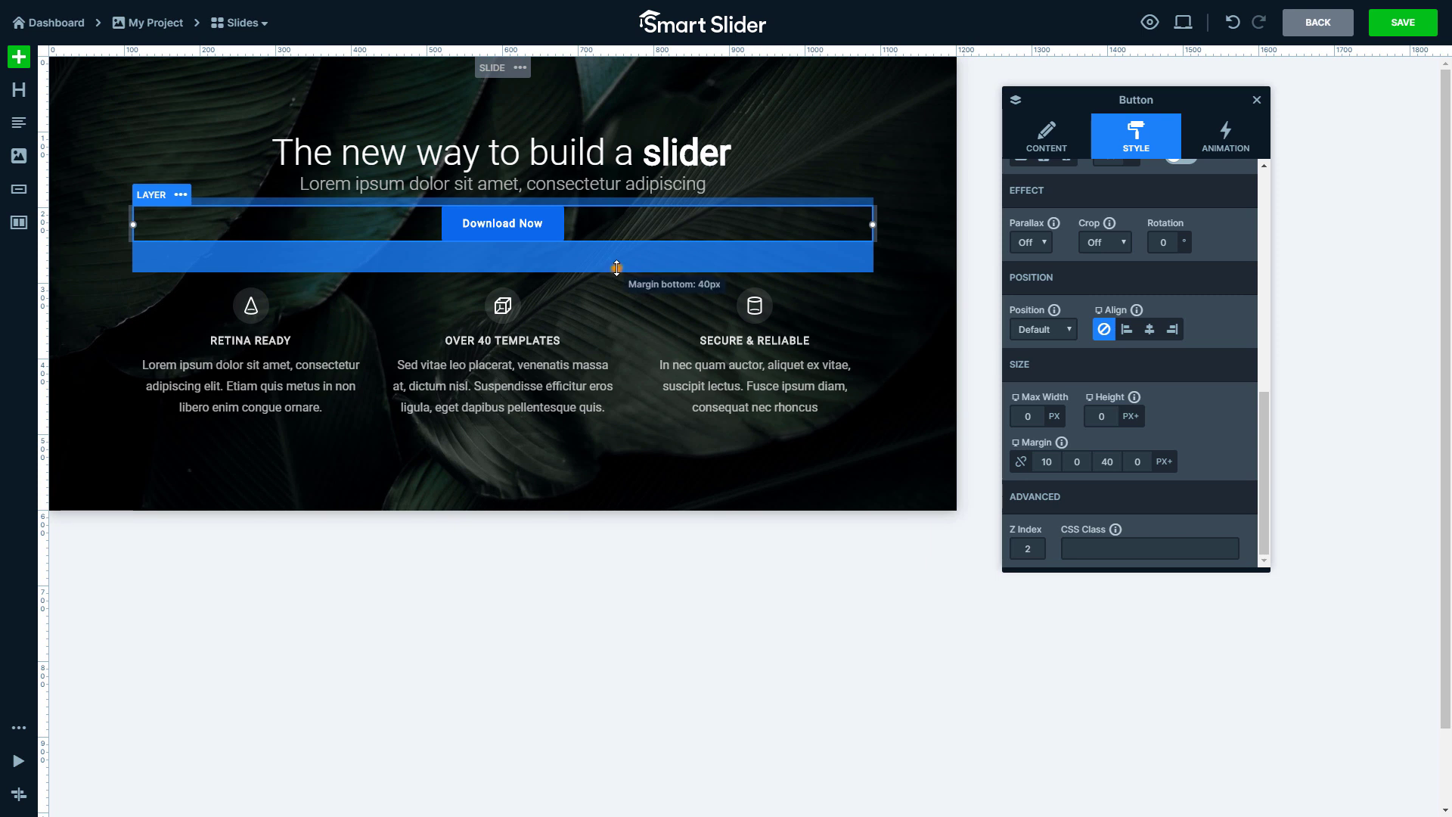
{"action": "left_click_drag", "start_coordinate": [616, 268], "coordinate": [617, 301]}
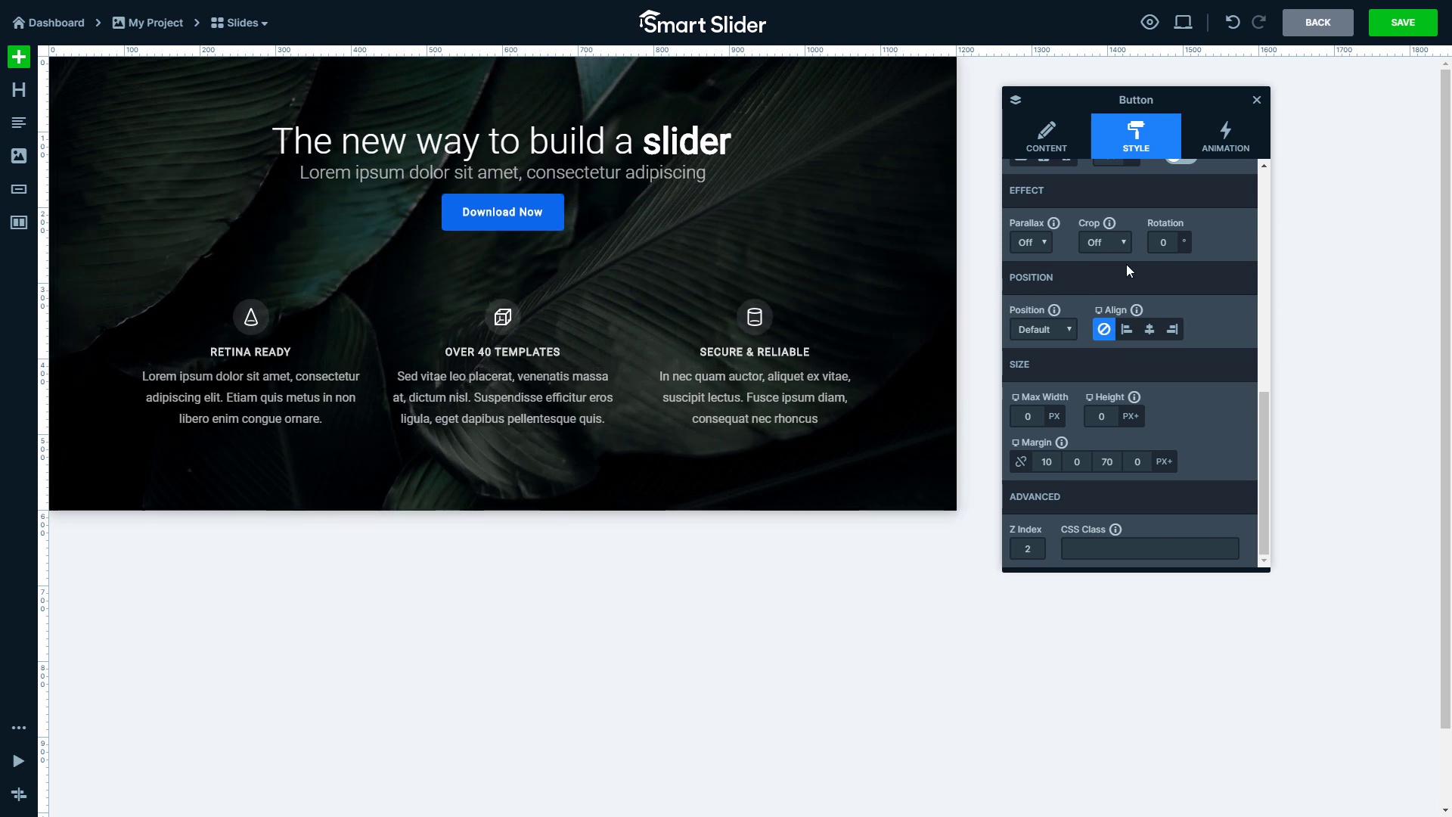
- Apply the Right fade entrance animation to the Download Now button
{"action": "left_click", "coordinate": [1226, 156]}
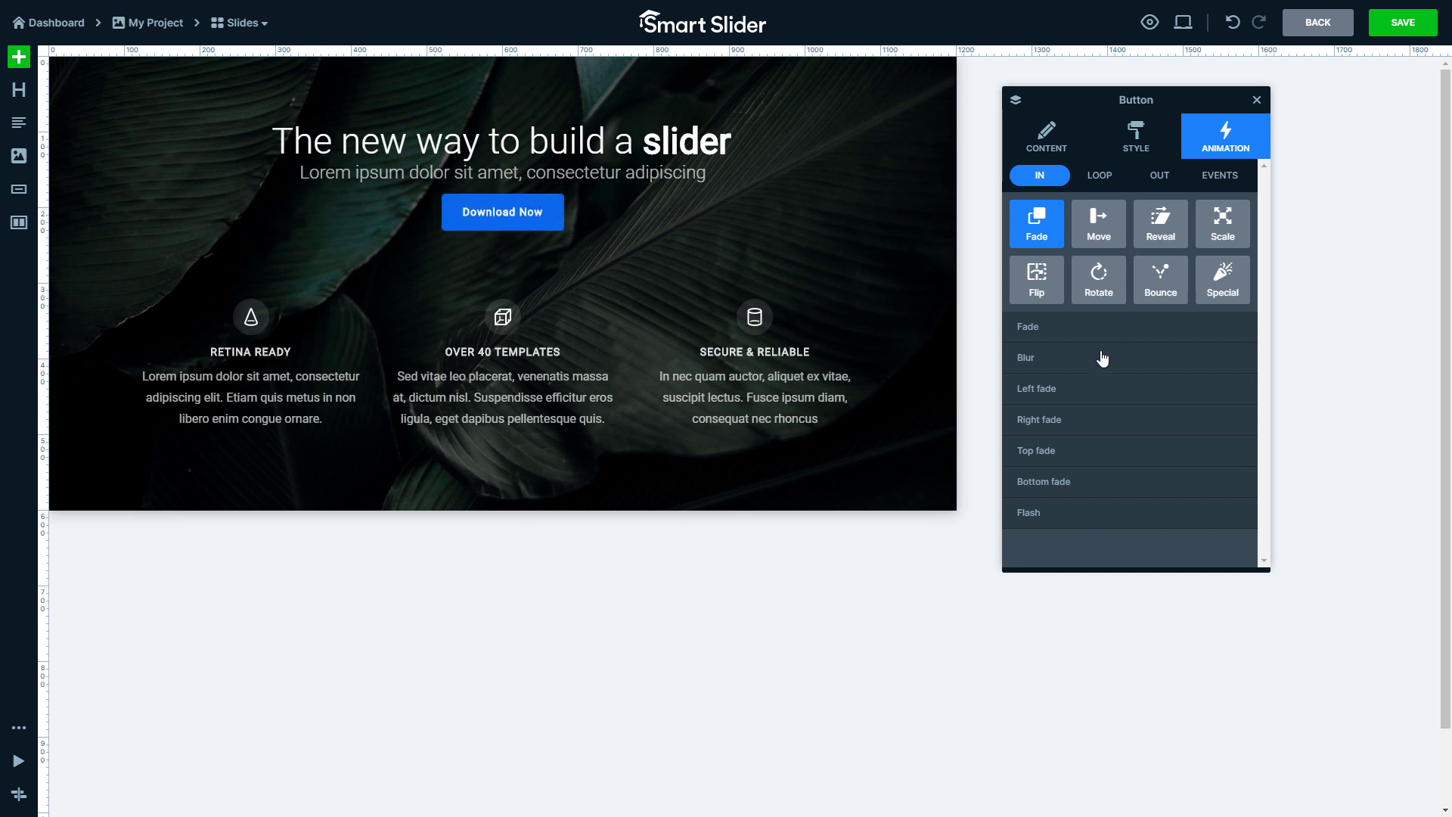
{"action": "left_click", "coordinate": [1096, 430]}
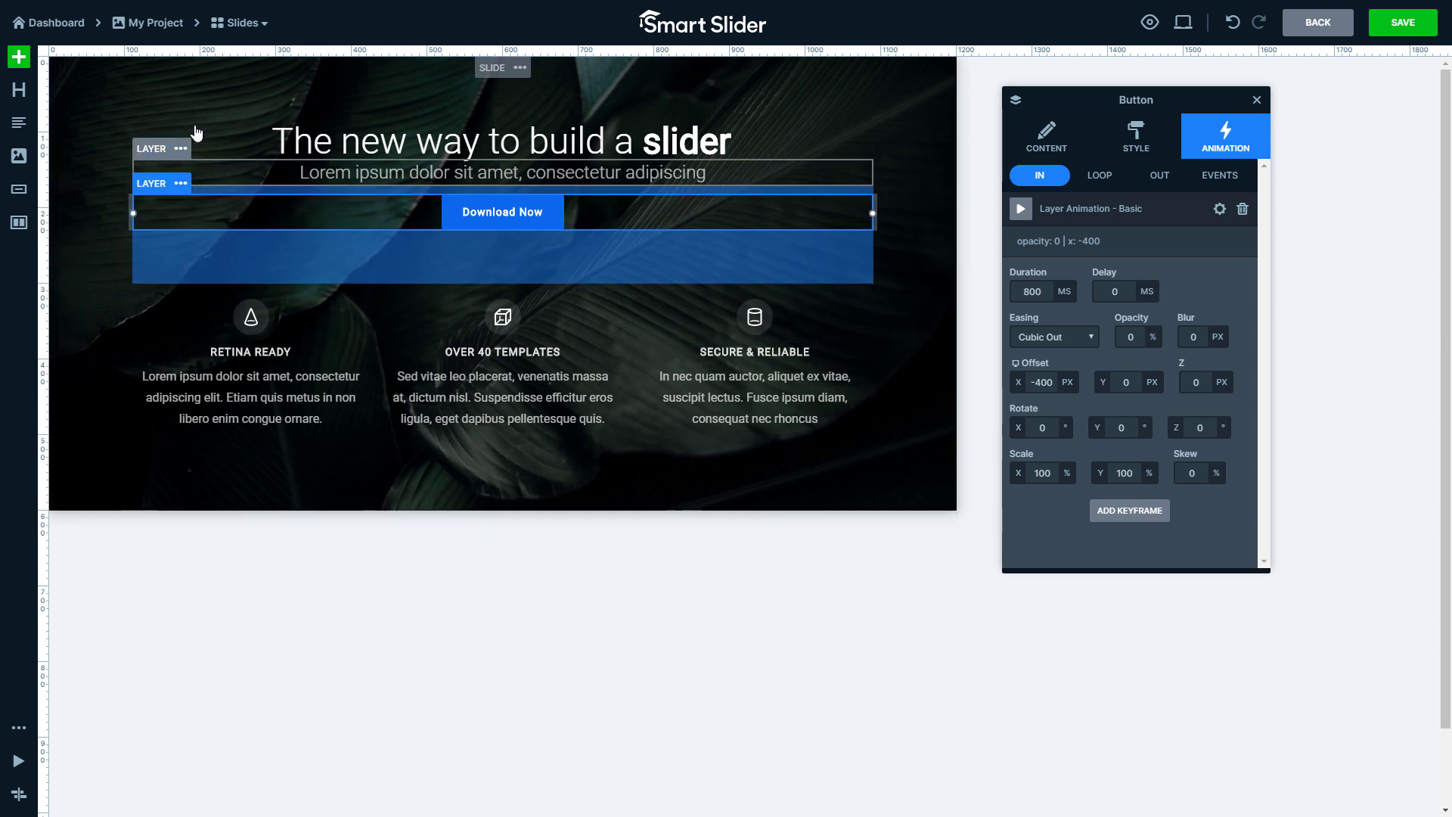
- Drop a new Image layer with the S logo above the 'The new way to build a slider' heading
{"action": "left_click", "coordinate": [19, 59]}
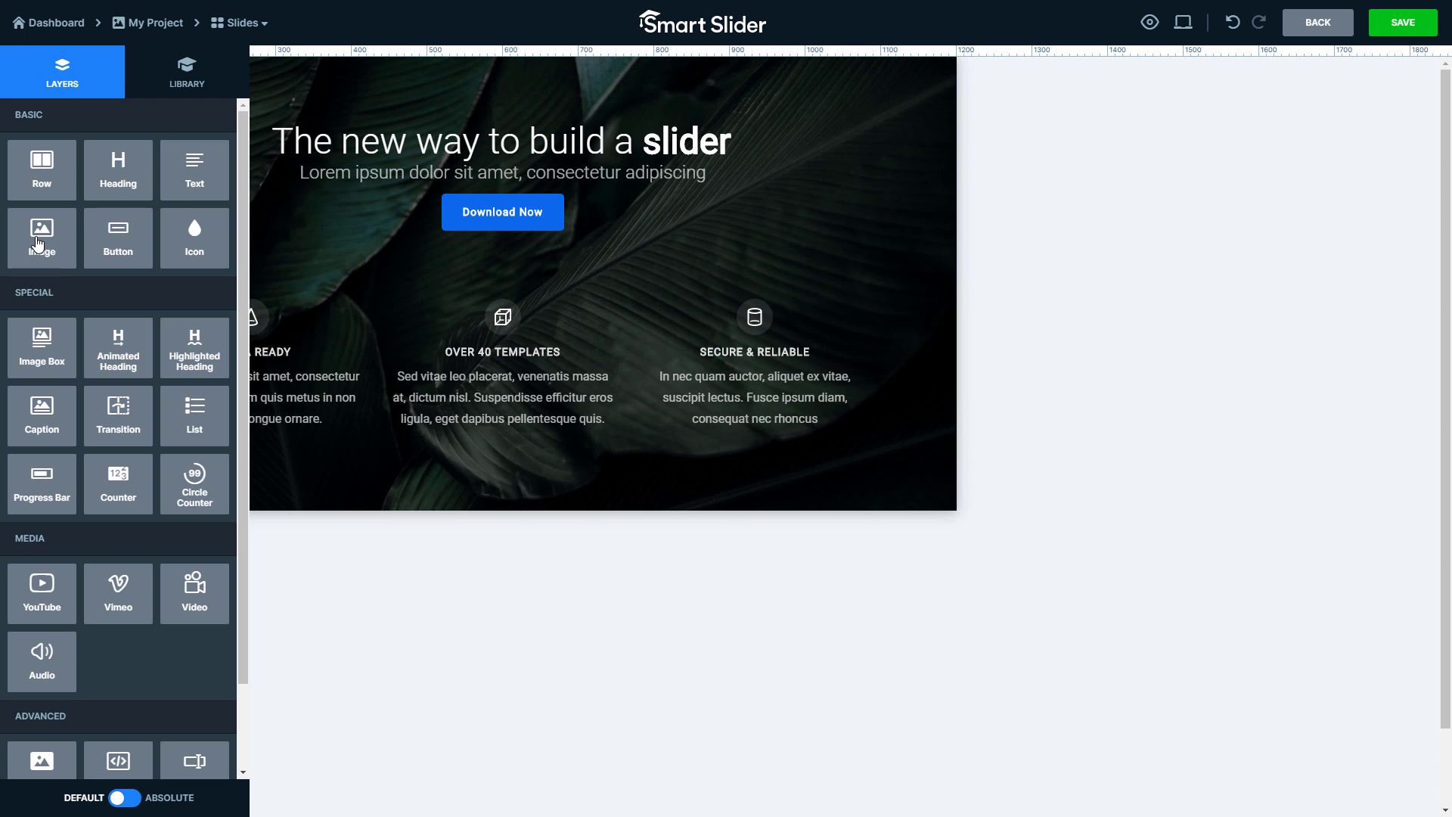
{"action": "left_click_drag", "start_coordinate": [38, 245], "coordinate": [282, 231]}
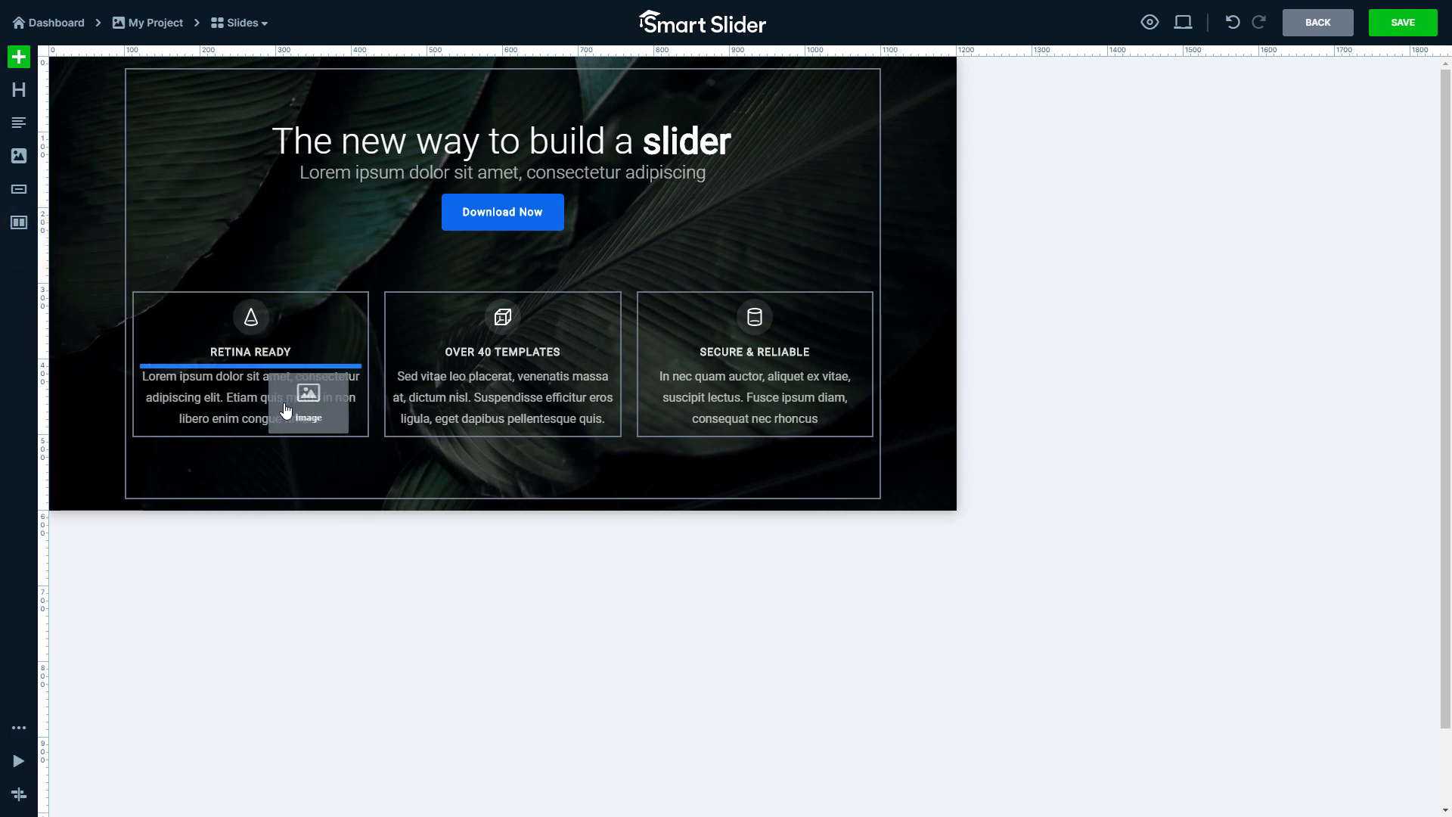
{"action": "mouse_move", "coordinate": [281, 230]}
{"action": "left_mouse_down"}
{"action": "mouse_move", "coordinate": [286, 420]}
{"action": "mouse_move", "coordinate": [450, 415]}
{"action": "mouse_move", "coordinate": [509, 163]}
{"action": "mouse_move", "coordinate": [499, 127]}
{"action": "left_mouse_up"}
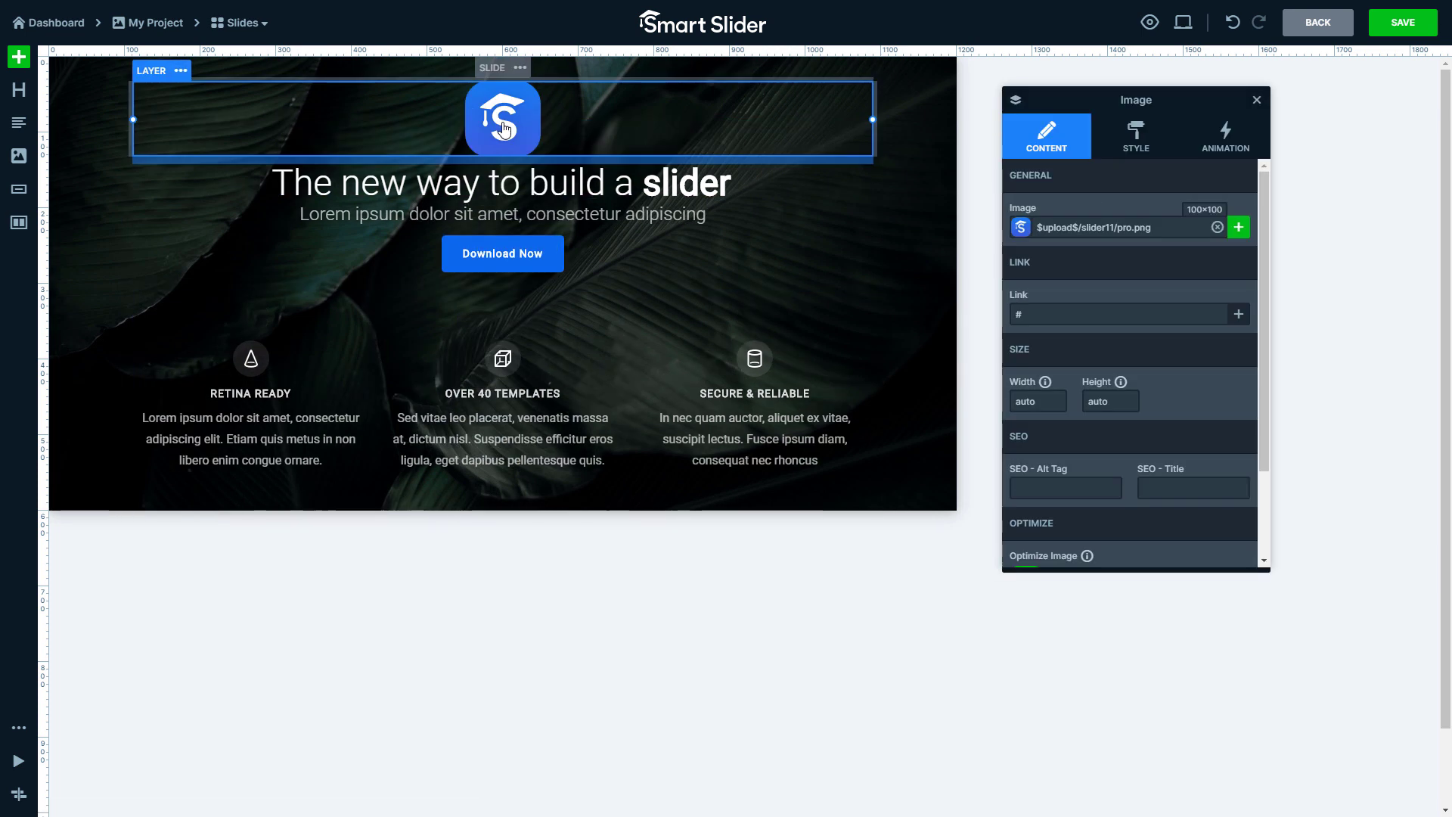
{"action": "left_click", "coordinate": [177, 71]}
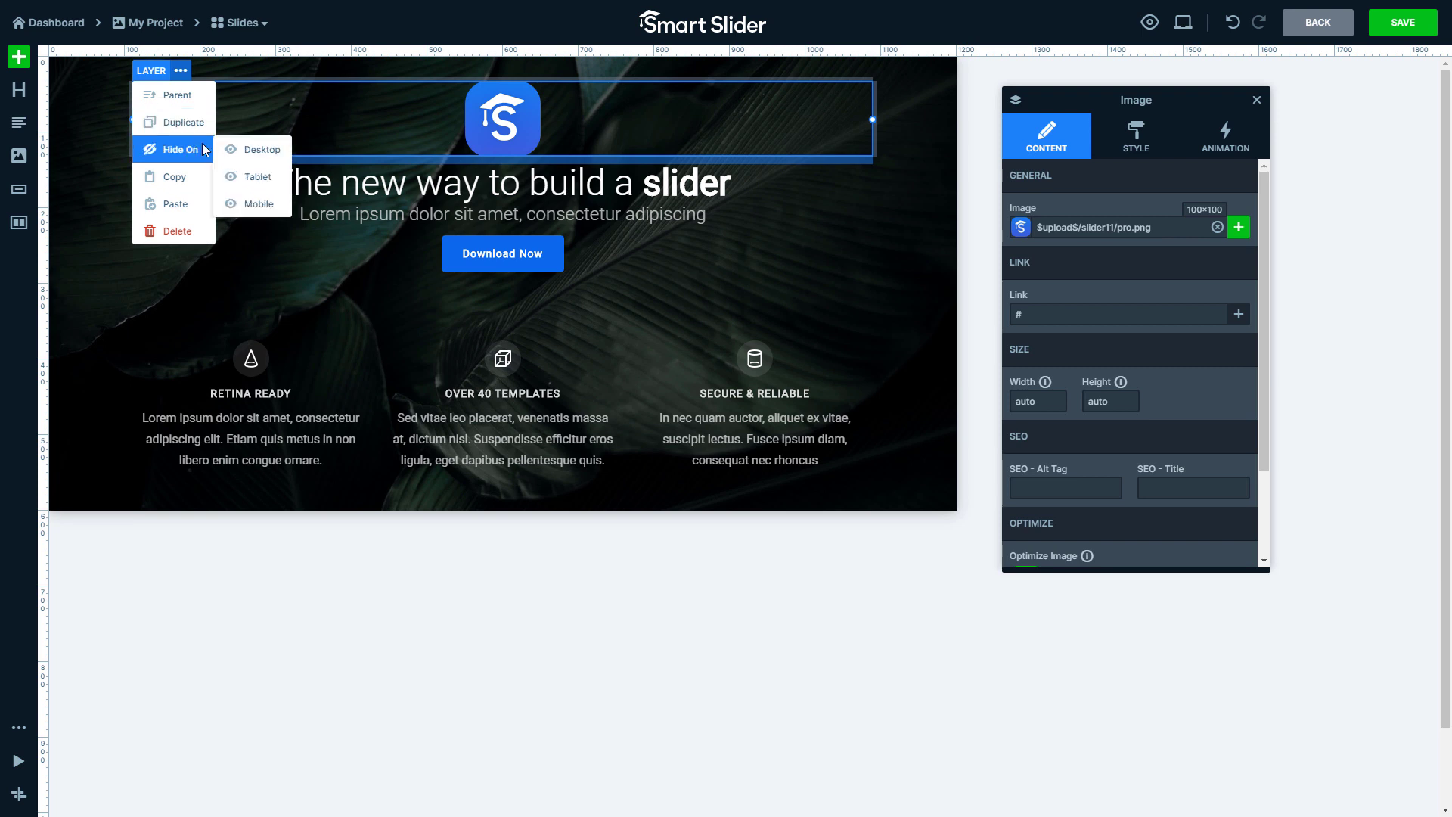